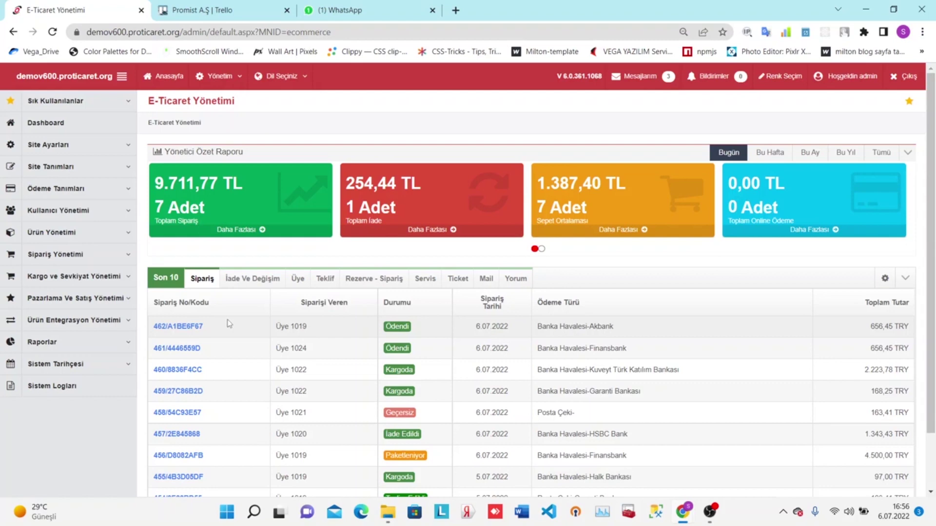
- Show the Excel Entegrasyonu options under Ürün Entegrasyon Yönetimi in the sidebar
{"action": "left_click", "coordinate": [73, 332]}
{"action": "mouse_move", "coordinate": [73, 388]}
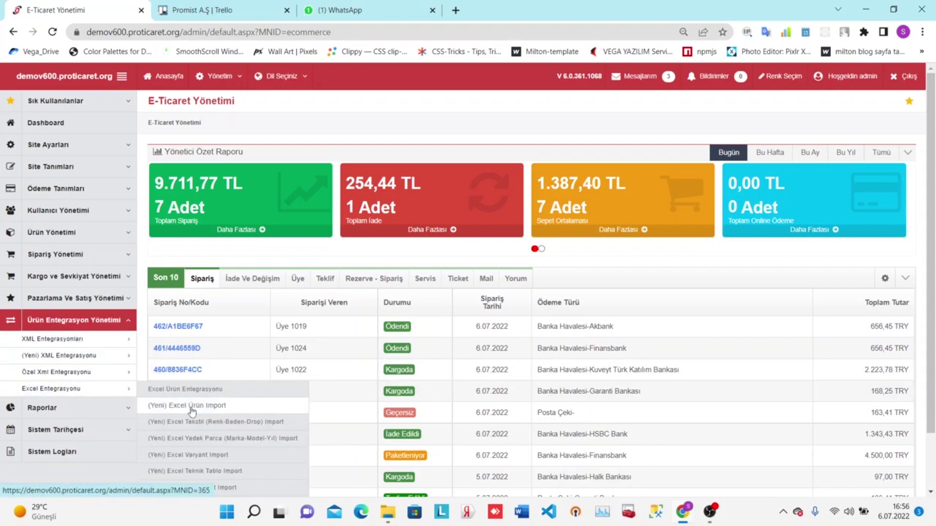
- On the (Yeni) Excel Ürün Import page, upload Yeni-xml-urun.xls into the server's importfiles folder
{"action": "left_click", "coordinate": [192, 406]}
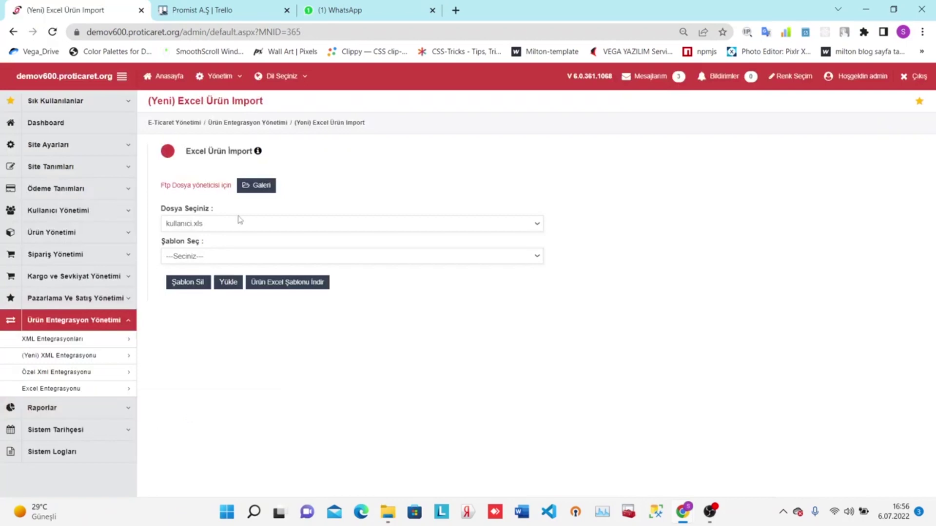
{"action": "left_click", "coordinate": [266, 195]}
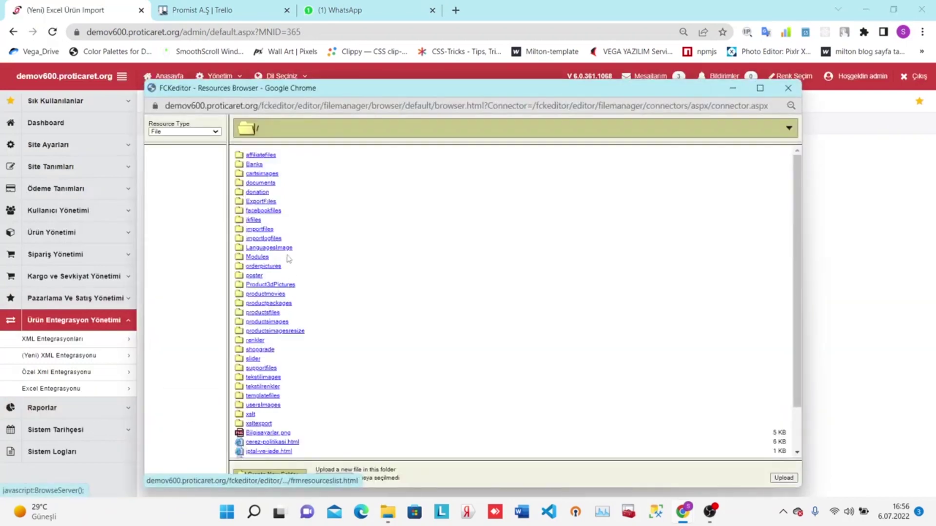
{"action": "left_click", "coordinate": [266, 229]}
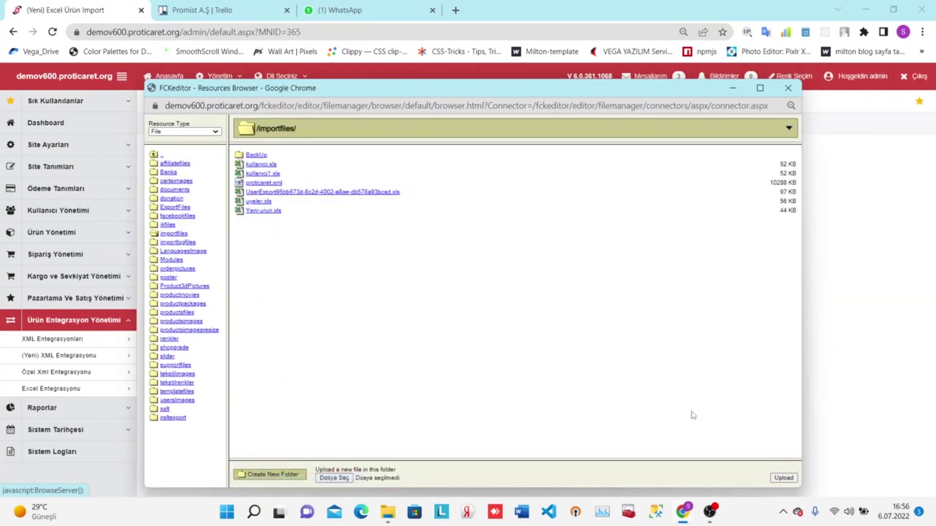
{"action": "left_click", "coordinate": [334, 478]}
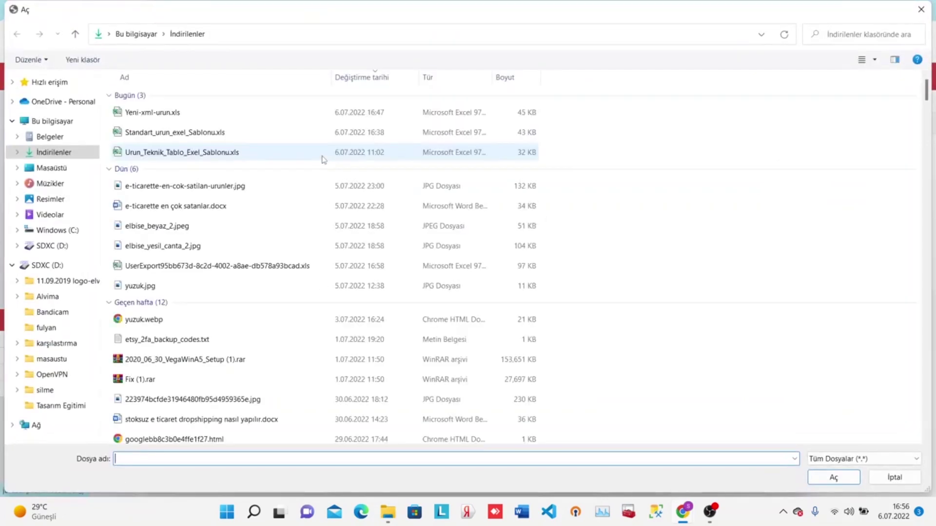
{"action": "left_click", "coordinate": [171, 118]}
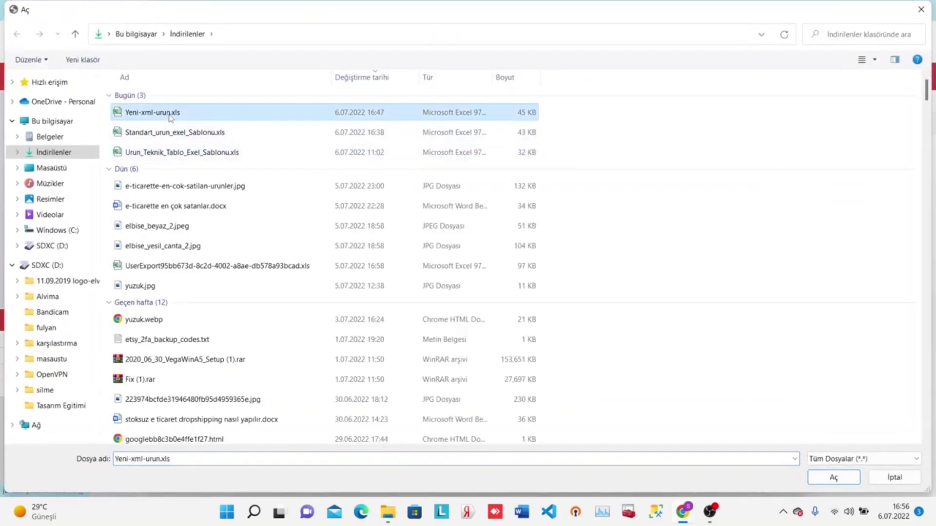
{"action": "left_click", "coordinate": [833, 478]}
{"action": "left_click", "coordinate": [784, 478]}
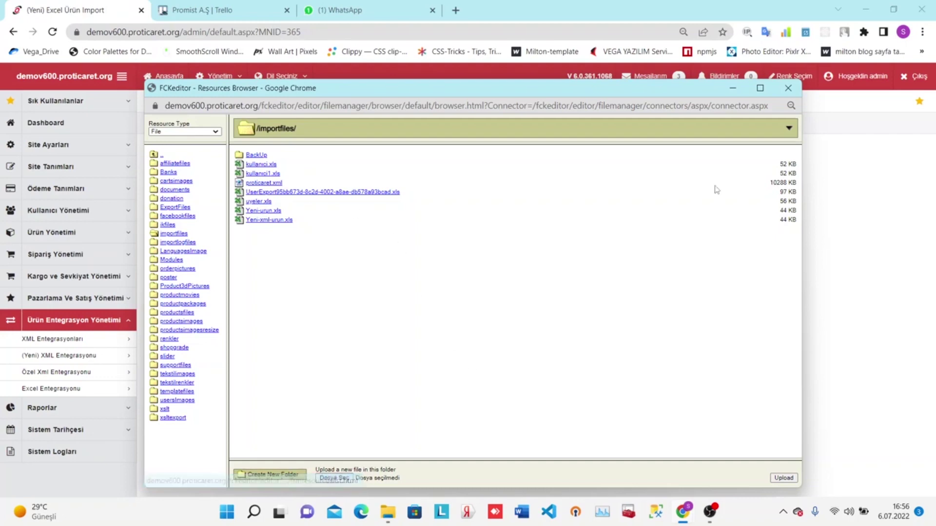
{"action": "left_click", "coordinate": [788, 88]}
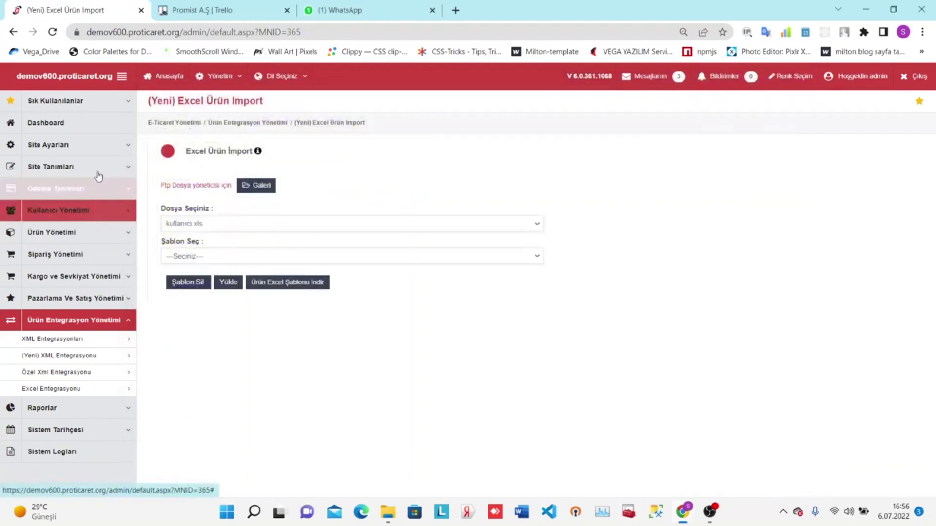
- Reload the page and load Yeni-xml-urun.xls with the urun ekleme template
{"action": "left_click", "coordinate": [55, 32]}
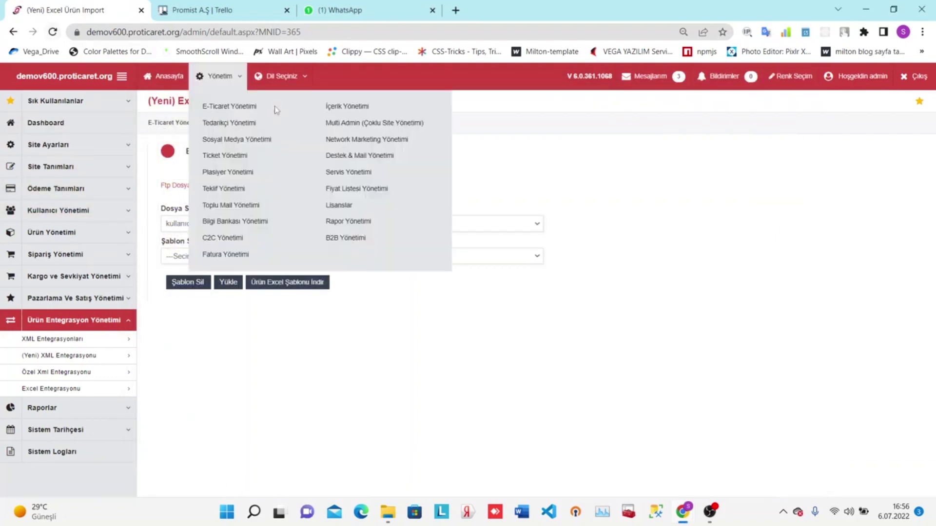
{"action": "left_click", "coordinate": [218, 223]}
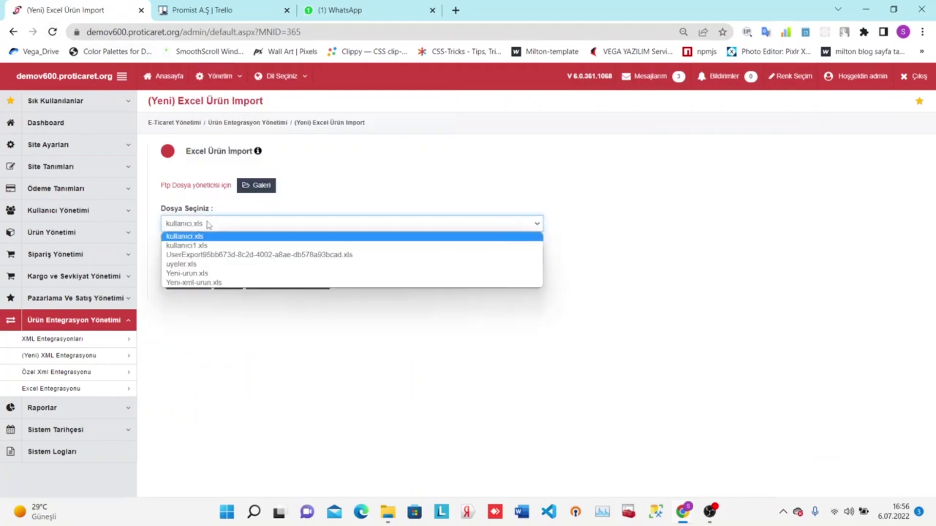
{"action": "left_click", "coordinate": [207, 283]}
{"action": "left_click", "coordinate": [201, 258]}
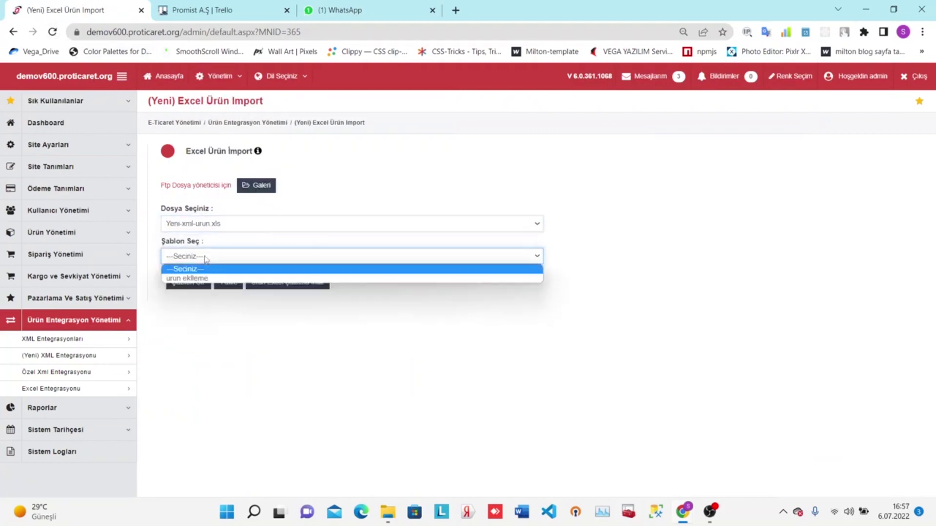
{"action": "left_click", "coordinate": [198, 279]}
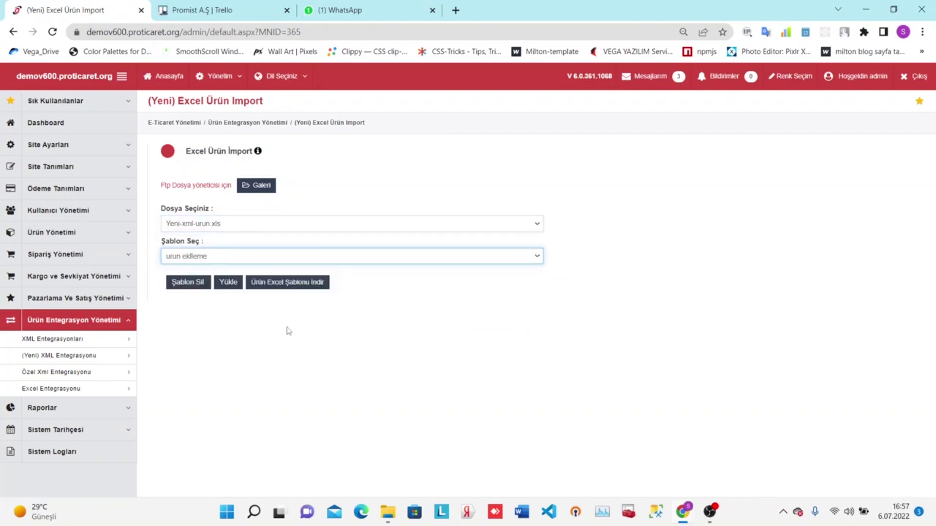
{"action": "left_click", "coordinate": [229, 288]}
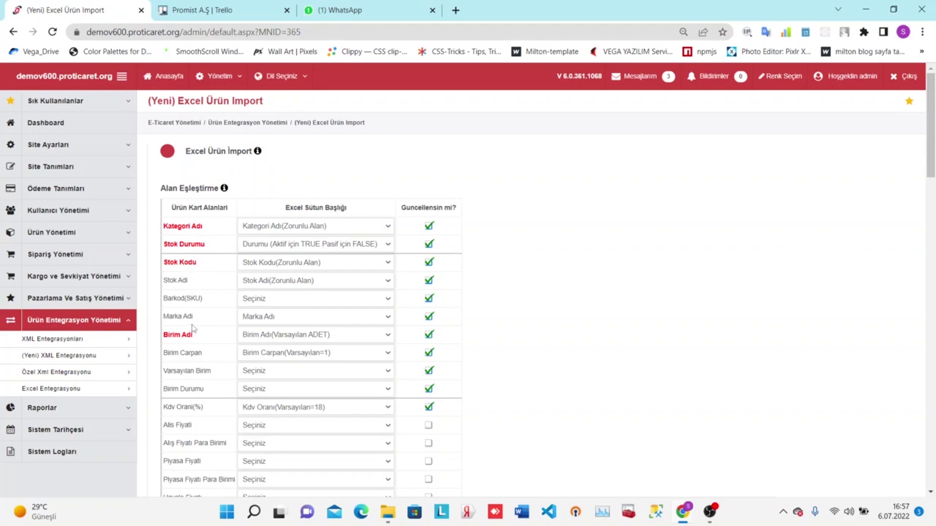
- Confirm the existing Kategori Adı, Stok Durumu, Stok Kodu and Stok Adi column mappings
{"action": "left_click", "coordinate": [305, 228]}
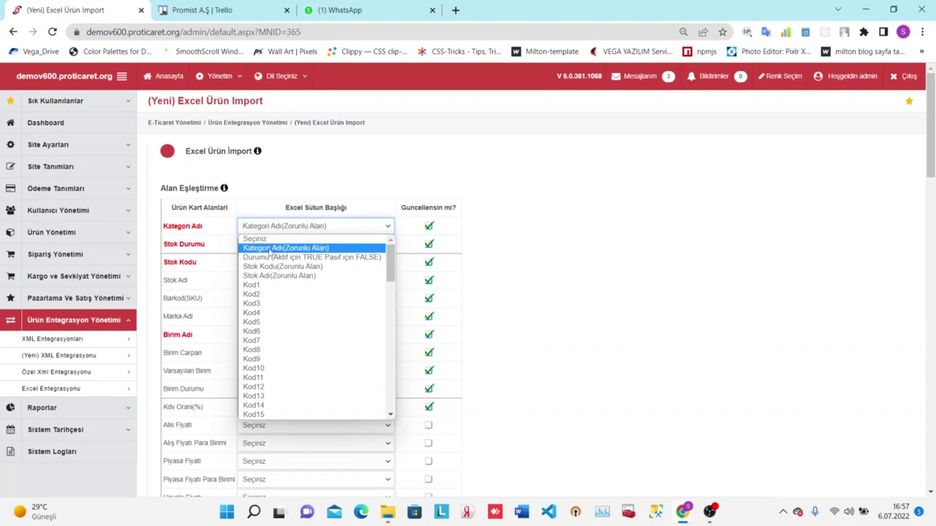
{"action": "left_click", "coordinate": [270, 250]}
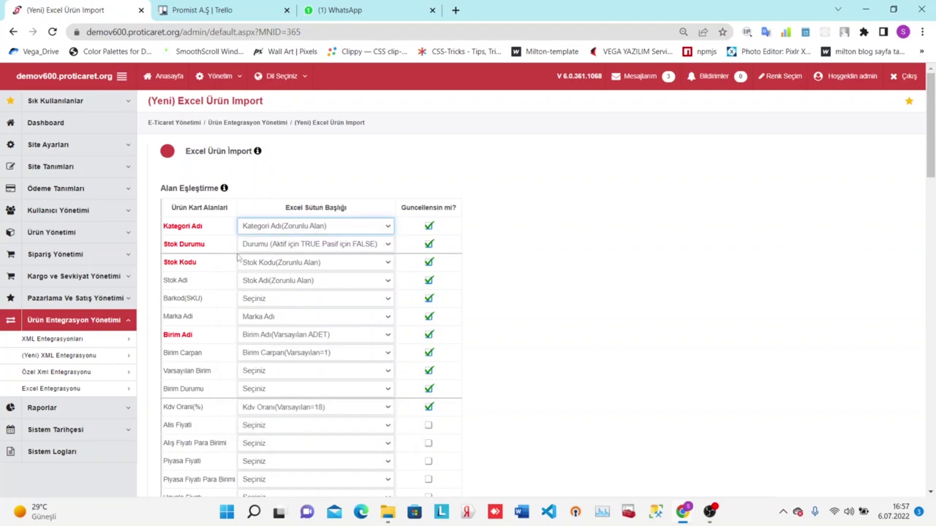
{"action": "left_click", "coordinate": [273, 249]}
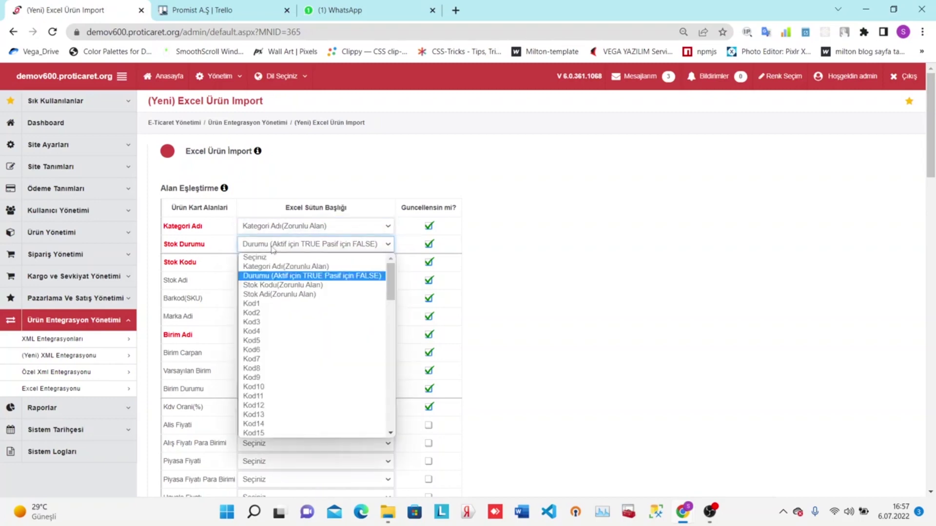
{"action": "left_click", "coordinate": [255, 276]}
{"action": "left_click", "coordinate": [266, 266]}
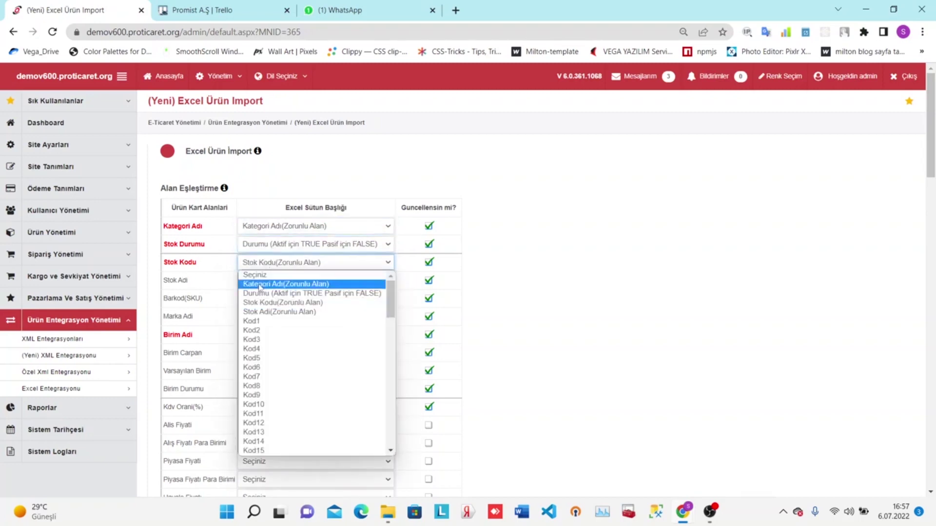
{"action": "left_click", "coordinate": [260, 298]}
{"action": "left_click", "coordinate": [266, 283]}
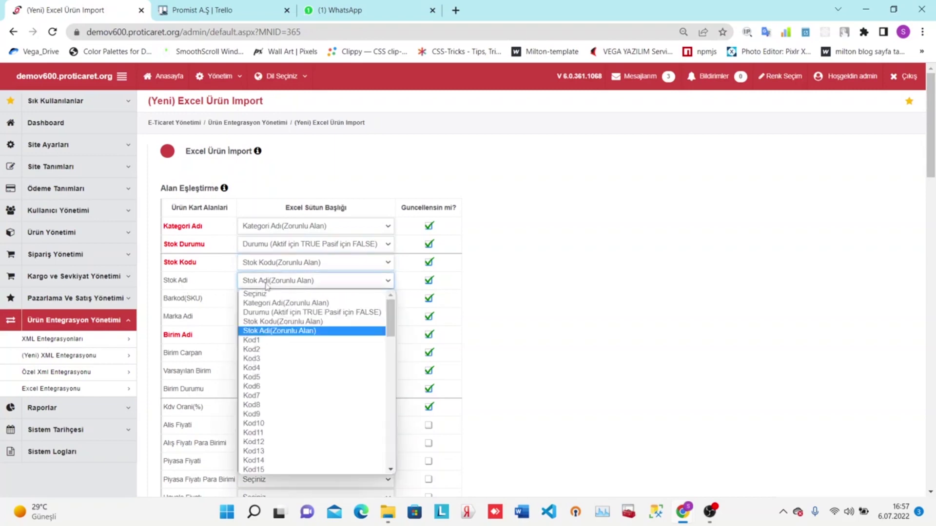
{"action": "left_click", "coordinate": [259, 331]}
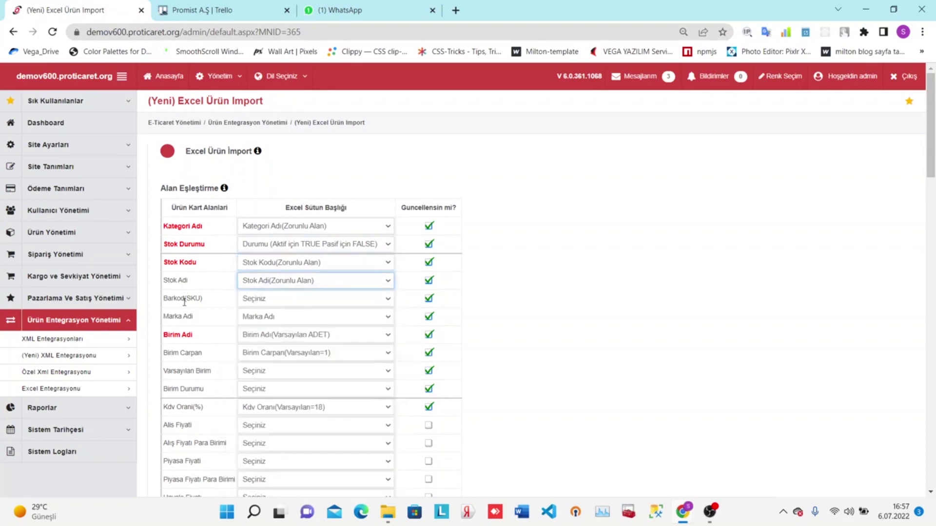
- Map Barkod(SKU) to Barkod, Varsayılan Birim to Varsayılan Birim(Aktif/Pasif), Birim Durumu to Birim Aktif/Pasif
{"action": "left_click", "coordinate": [275, 300]}
{"action": "type", "text": "arkod"}
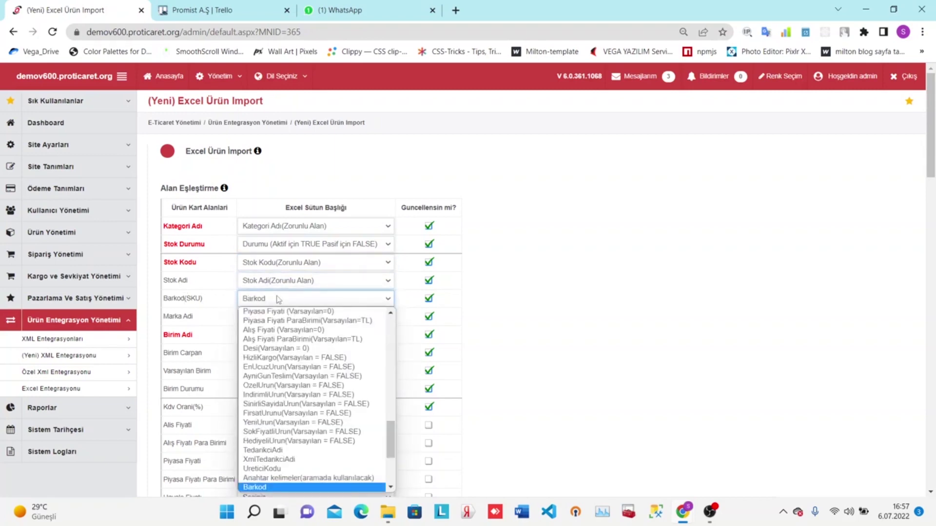
{"action": "key", "text": "Return"}
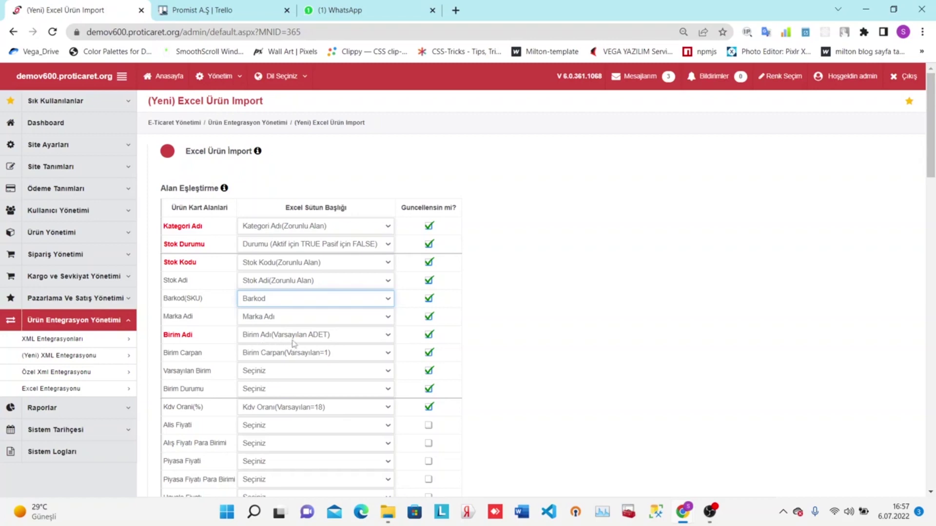
{"action": "left_click", "coordinate": [263, 369]}
{"action": "key", "text": "v"}
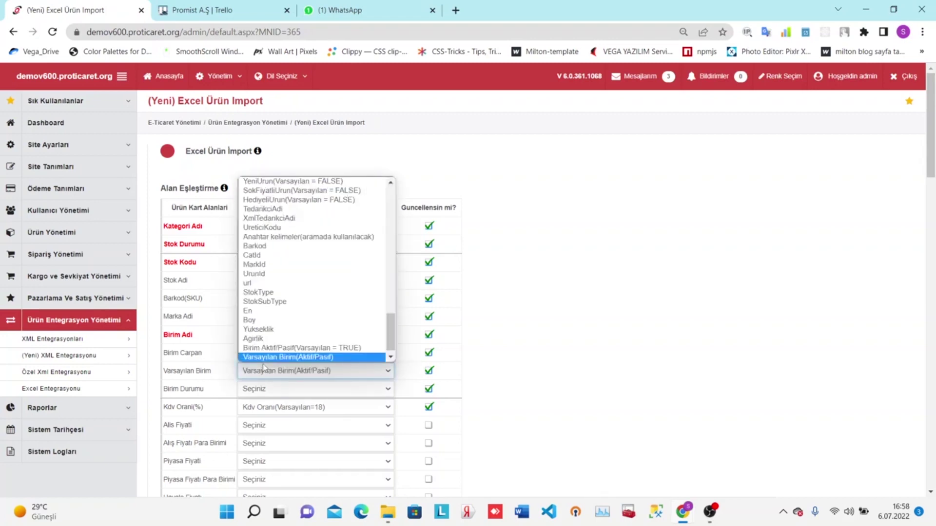
{"action": "key", "text": "Return"}
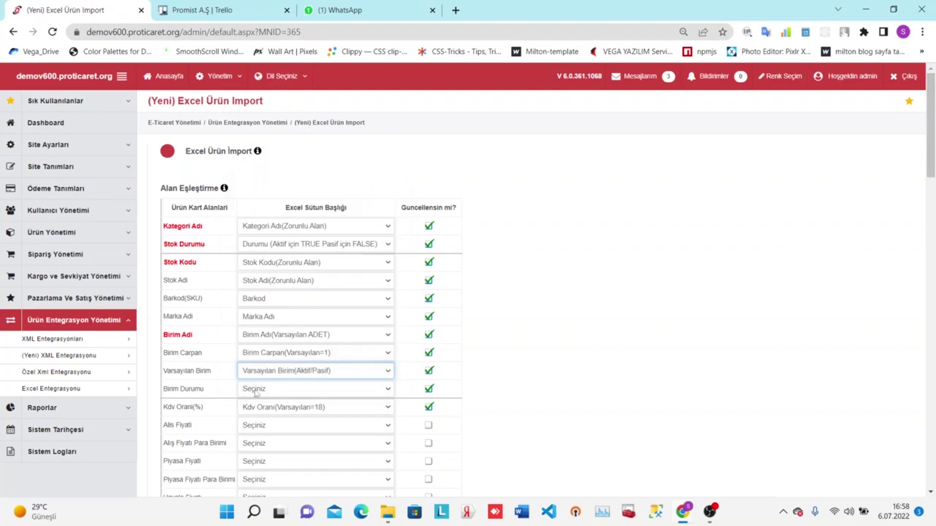
{"action": "left_click", "coordinate": [267, 390]}
{"action": "key", "text": "b"}
{"action": "key", "text": "b"}
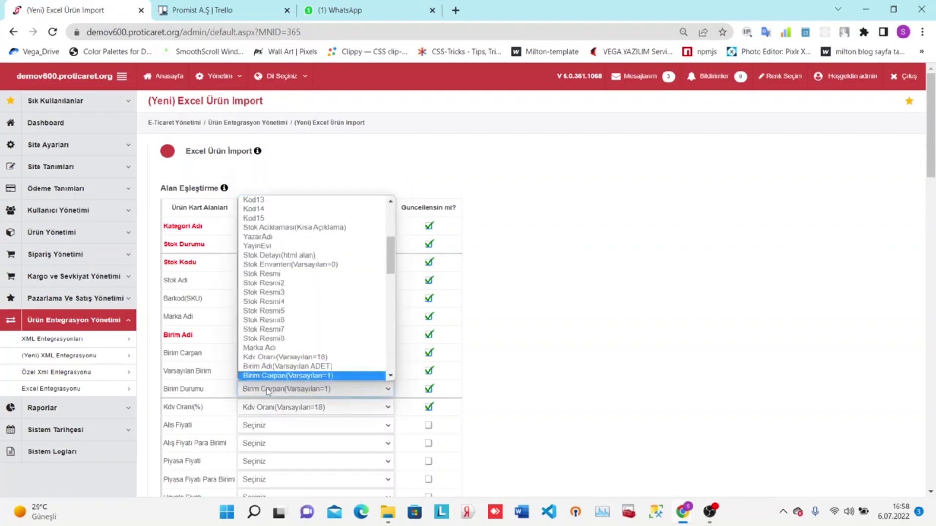
{"action": "key", "text": "b"}
{"action": "key", "text": "b"}
{"action": "key", "text": "b"}
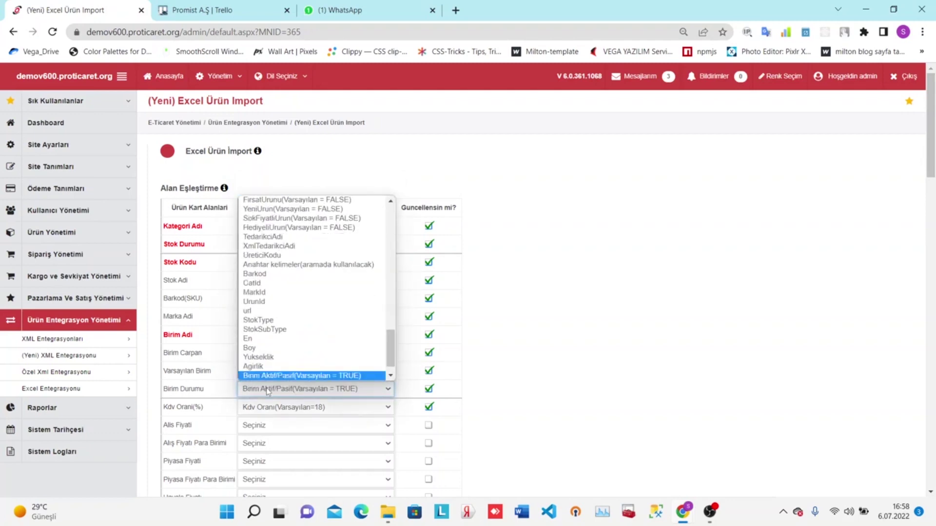
{"action": "key", "text": "Return"}
{"action": "scroll", "coordinate": [267, 390], "scroll_direction": "down", "scroll_amount": 5}
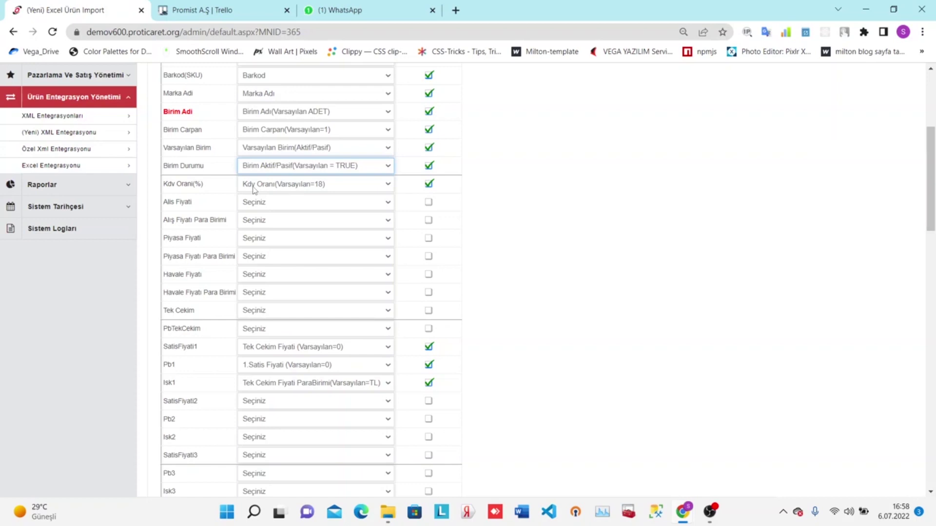
- Keep Kdv Oranı, map Alış Fiyatı to Alış Fiyatı (Varsayılan=0) and its currency to Alış Fiyatı ParaBirimi
{"action": "left_click", "coordinate": [253, 186]}
{"action": "left_click", "coordinate": [253, 189]}
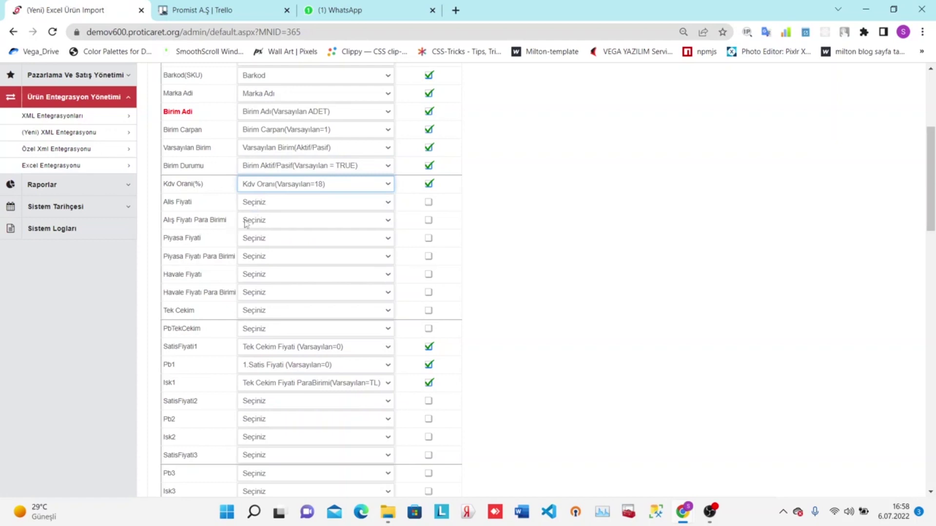
{"action": "left_click", "coordinate": [264, 203]}
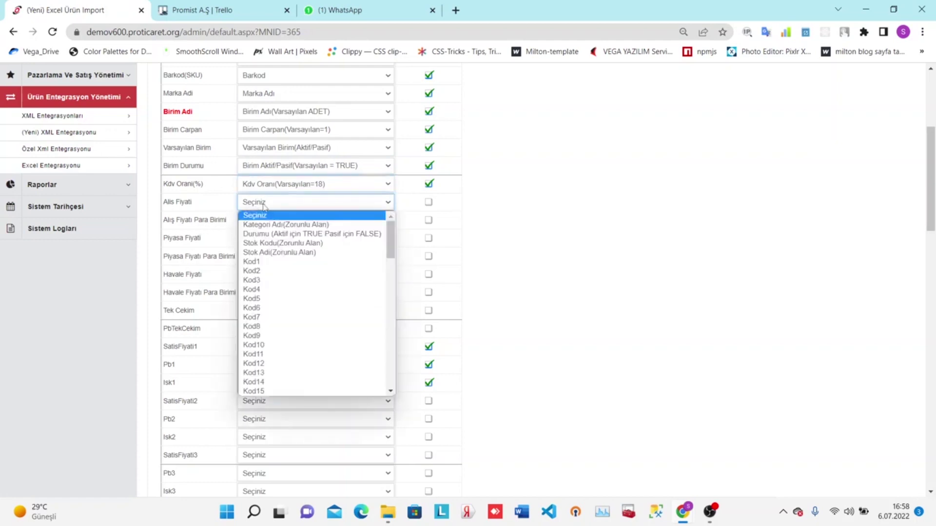
{"action": "type", "text": "Alış Fiyatı (Varsayılan=0"}
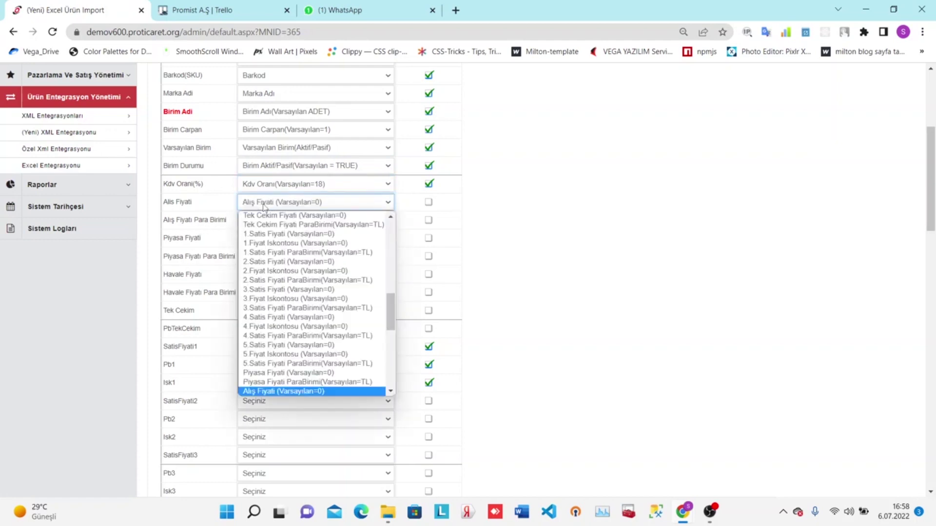
{"action": "key", "text": "Return"}
{"action": "left_click", "coordinate": [282, 221]}
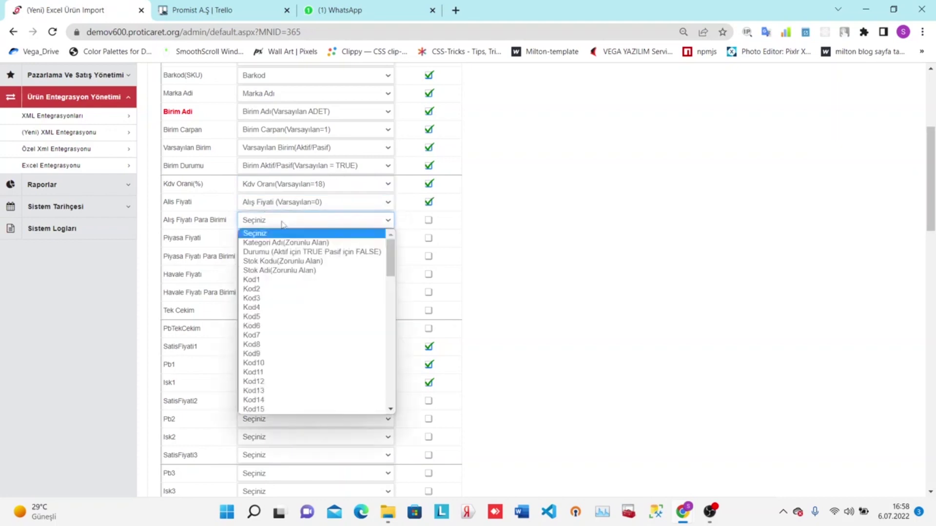
{"action": "type", "text": "atı ParaBirimi(Varsayılan=TL"}
{"action": "key", "text": "Down"}
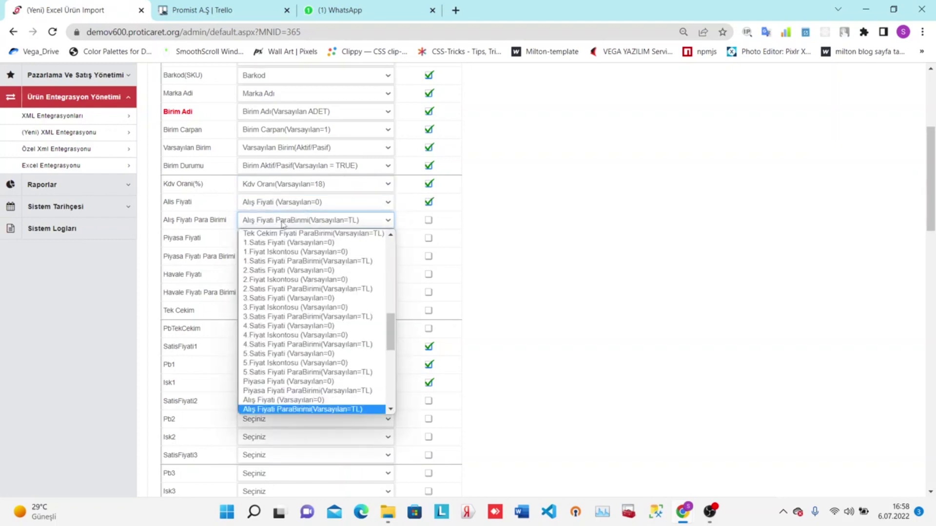
{"action": "key", "text": "Return"}
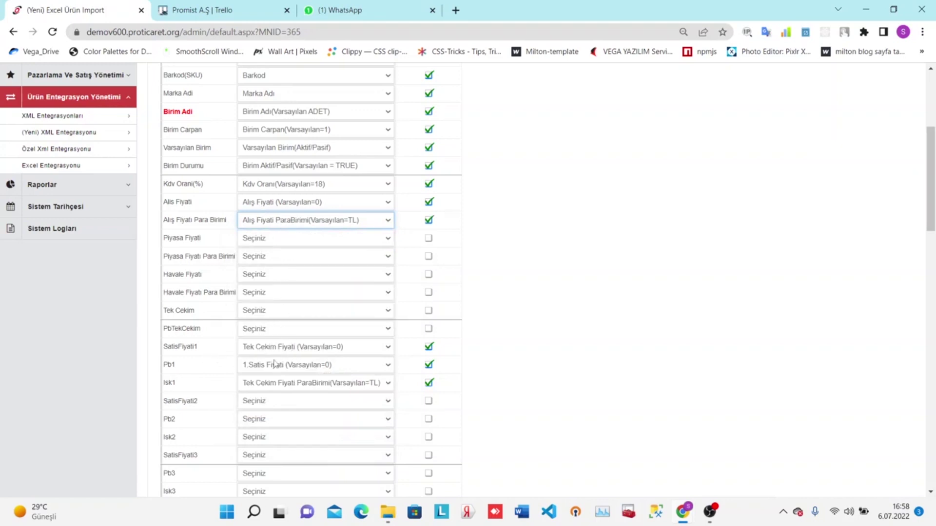
- Map SatisFiyati1 to 1.Satis Fiyatı, Pb1 to 1.Satis Fiyatı ParaBirimi, Isk1 to 1.Fiyat Iskontosu
{"action": "left_click", "coordinate": [250, 354]}
{"action": "key", "text": "Down"}
{"action": "key", "text": "Down"}
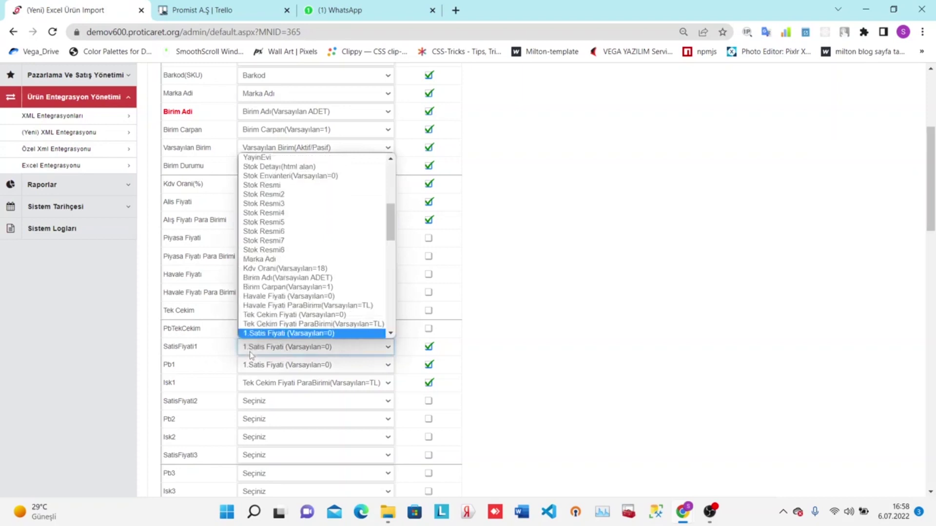
{"action": "key", "text": "Return"}
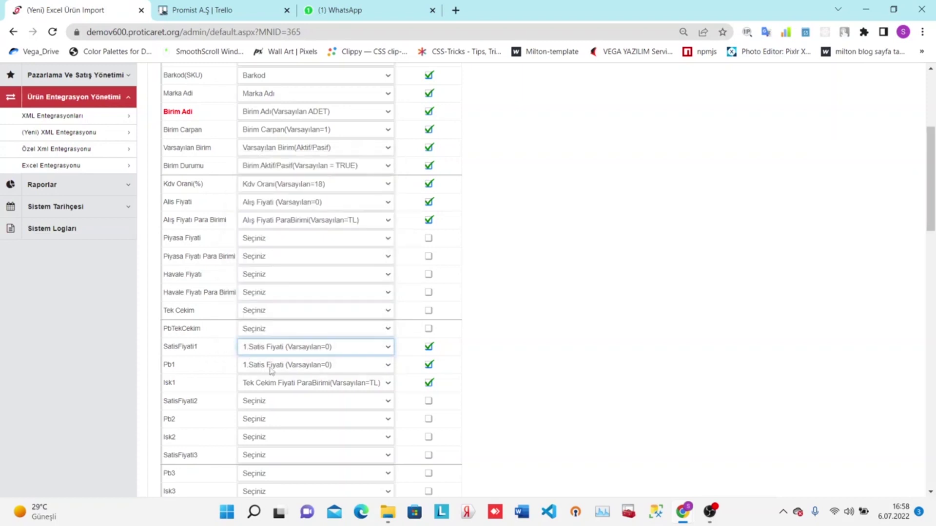
{"action": "left_click", "coordinate": [272, 370]}
{"action": "key", "text": "Down"}
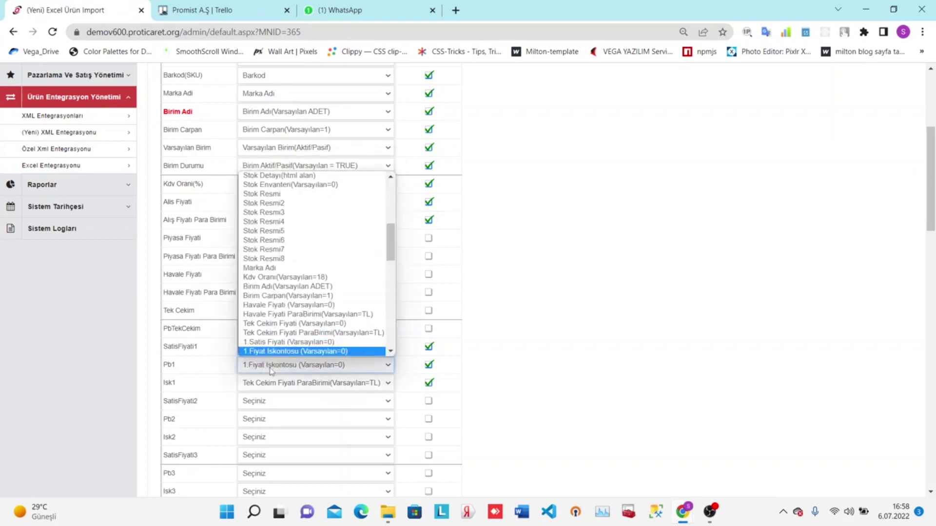
{"action": "key", "text": "Down"}
{"action": "key", "text": "Return"}
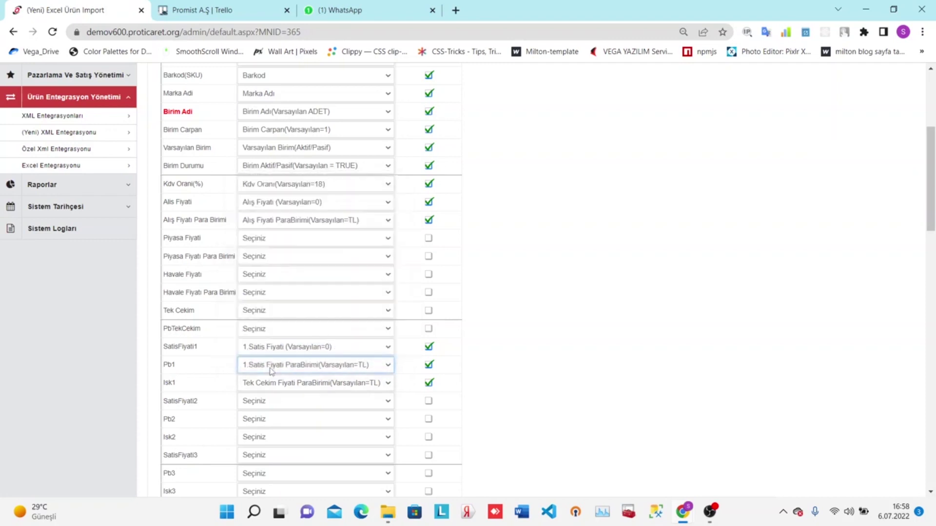
{"action": "left_click", "coordinate": [273, 388]}
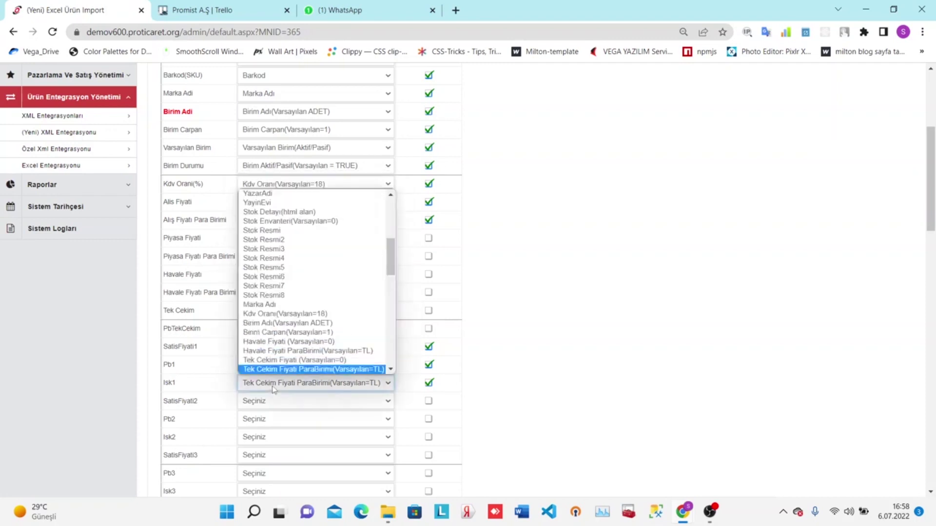
{"action": "key", "text": "Down"}
{"action": "key", "text": "Down"}
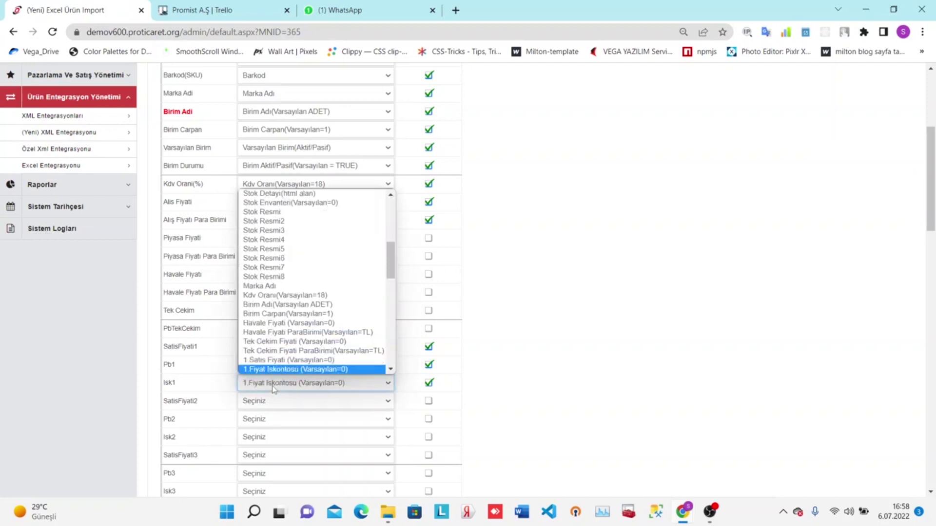
{"action": "key", "text": "Return"}
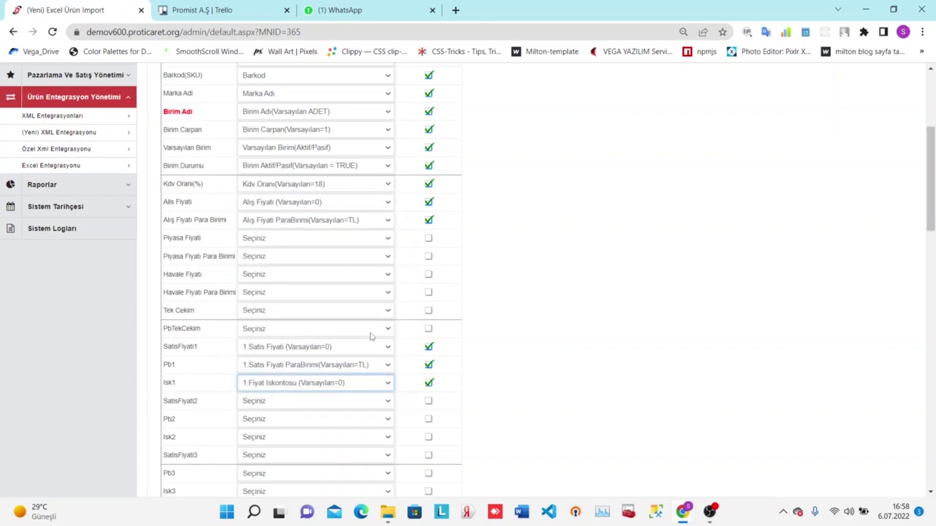
{"action": "scroll", "coordinate": [371, 338], "scroll_direction": "down", "scroll_amount": 5}
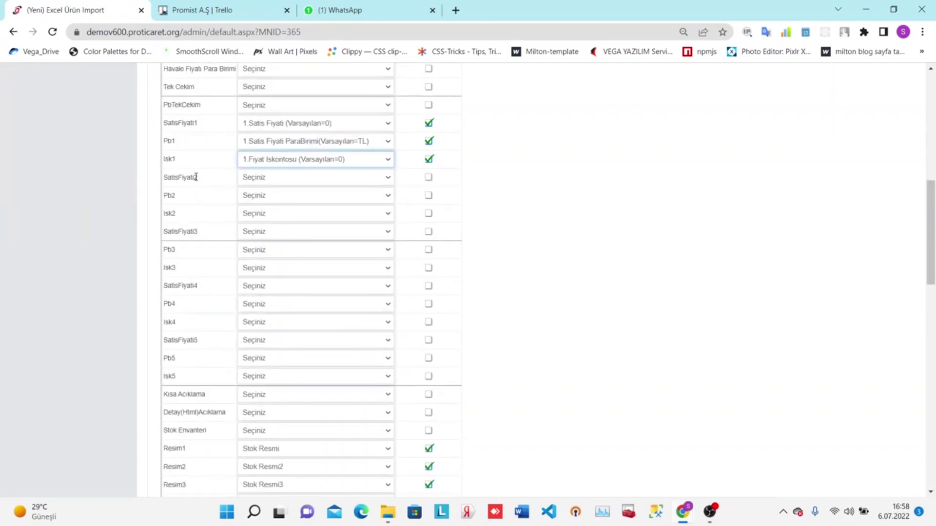
- Map Kısa Açıklama to Stok Açıklaması(Kısa Açıklama) and Detay(Html)Açıklama to Stok Detayı(html alan)
{"action": "scroll", "coordinate": [219, 375], "scroll_direction": "down", "scroll_amount": 5}
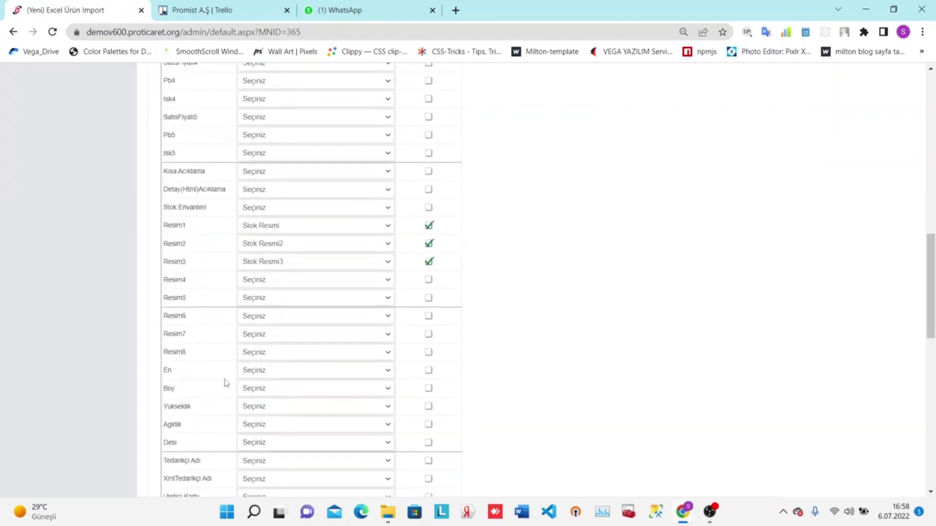
{"action": "left_click", "coordinate": [288, 173]}
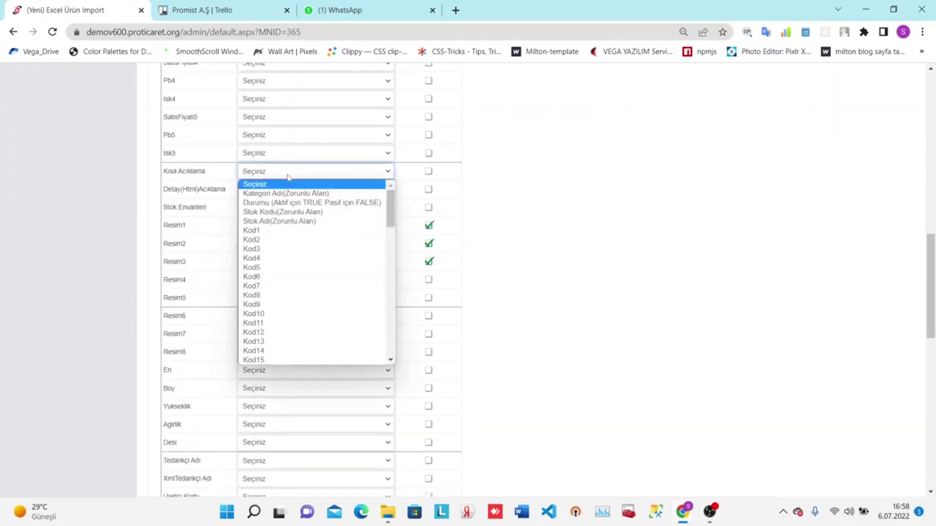
{"action": "key", "text": "Down"}
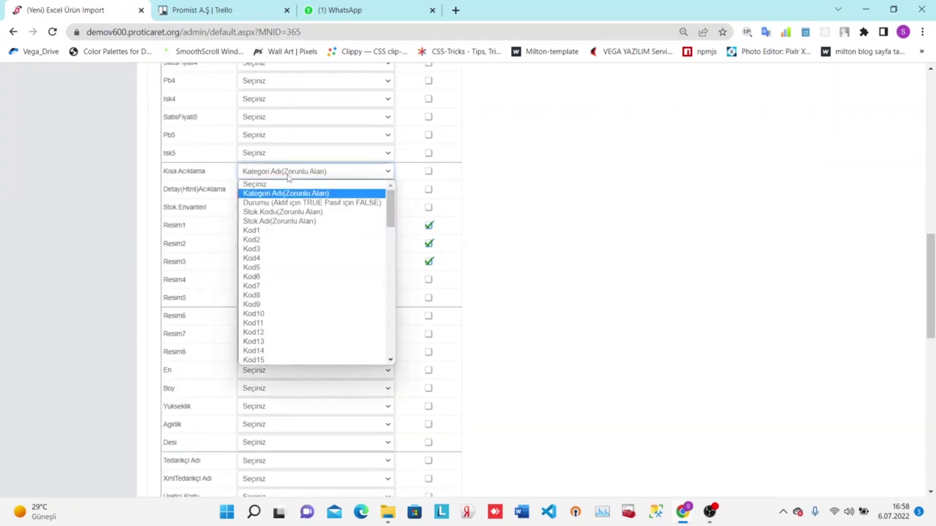
{"action": "key", "text": "Down"}
{"action": "key", "text": "Down"}
{"action": "key", "text": "Down"}
{"action": "key", "text": "Down"}
{"action": "key", "text": "Down"}
{"action": "key", "text": "Down"}
{"action": "key", "text": "Down"}
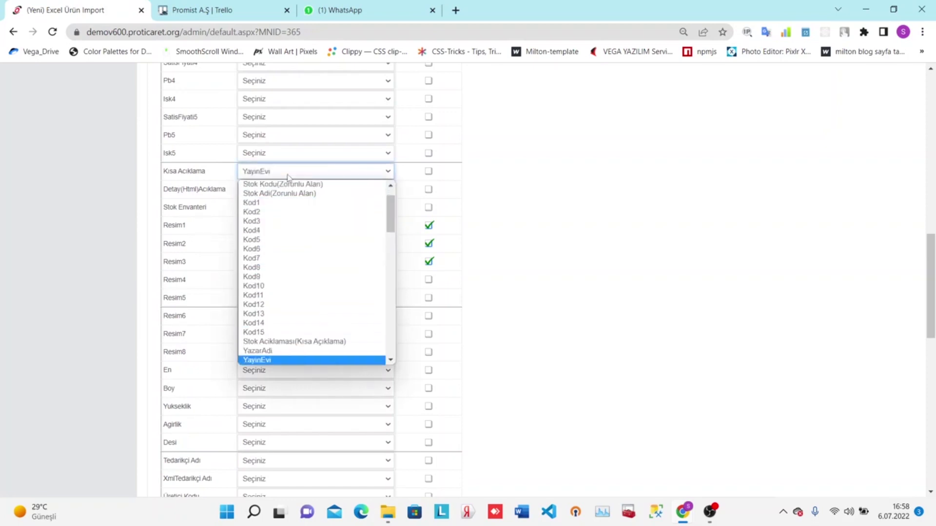
{"action": "key", "text": "Down"}
{"action": "key", "text": "Down"}
{"action": "key", "text": "Down"}
{"action": "key", "text": "Up"}
{"action": "key", "text": "Up"}
{"action": "key", "text": "Up"}
{"action": "key", "text": "Up"}
{"action": "key", "text": "Up"}
{"action": "key", "text": "Up"}
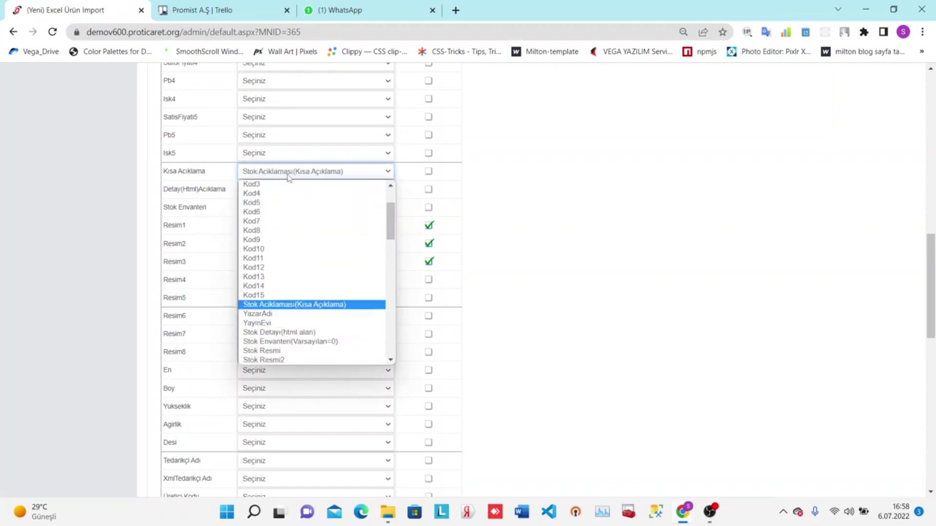
{"action": "key", "text": "Return"}
{"action": "left_click", "coordinate": [277, 191]}
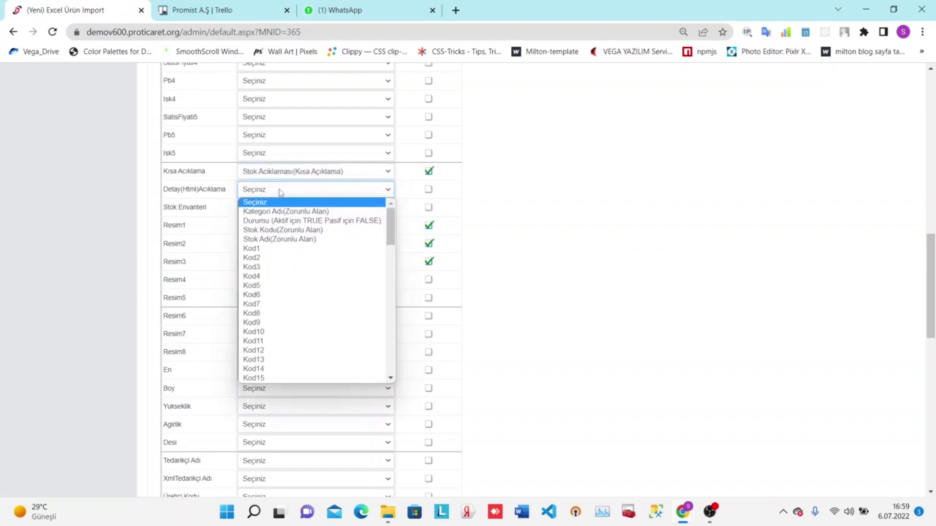
{"action": "key", "text": "Down"}
{"action": "key", "text": "Down"}
{"action": "key", "text": "d"}
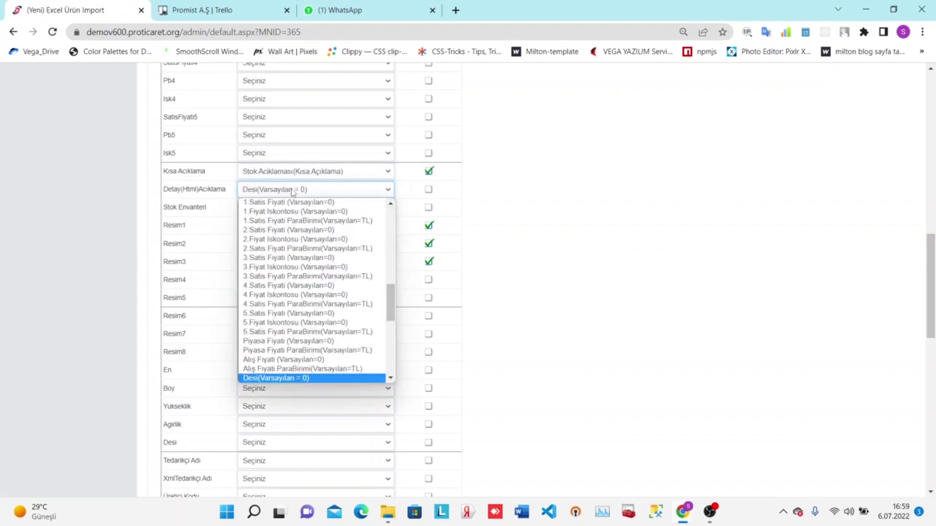
{"action": "key", "text": "d"}
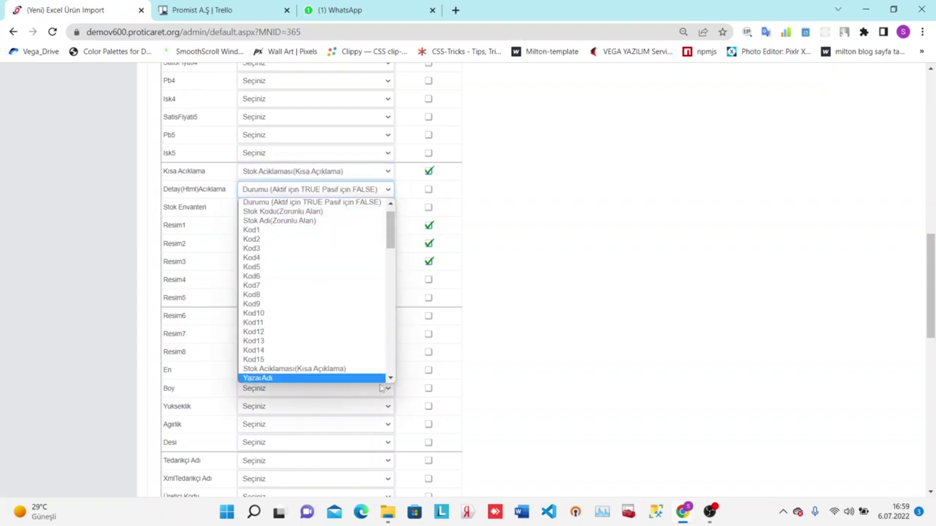
{"action": "scroll", "coordinate": [337, 337], "scroll_direction": "down", "scroll_amount": 2}
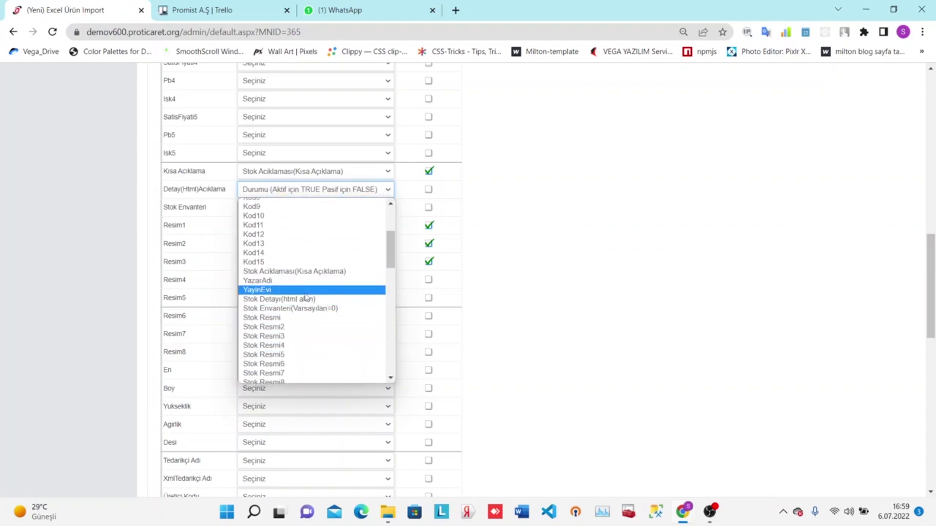
{"action": "left_click", "coordinate": [306, 299]}
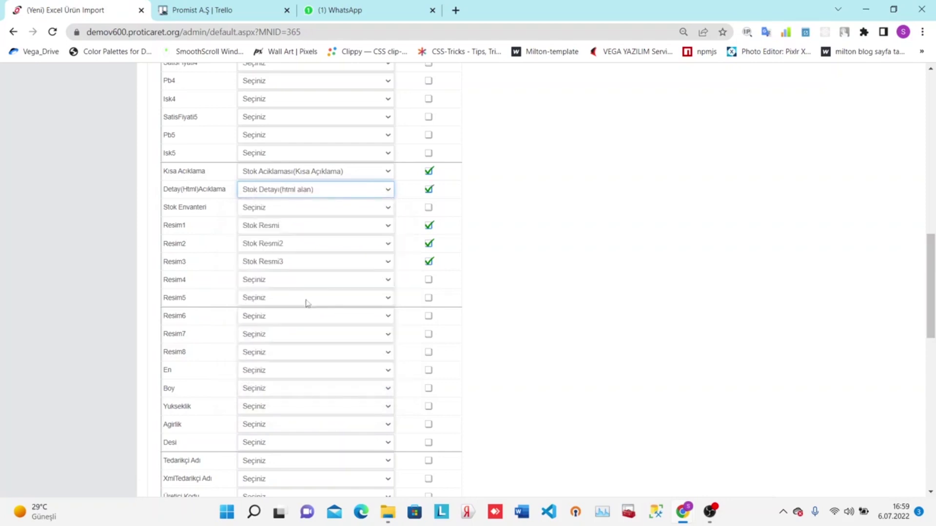
- Map Stok Envanteri to Stok Envanteri(Varsayılan=0), keep Resim1 as Stok Resmi, and clear Resim2 and Resim3
{"action": "left_click", "coordinate": [282, 209]}
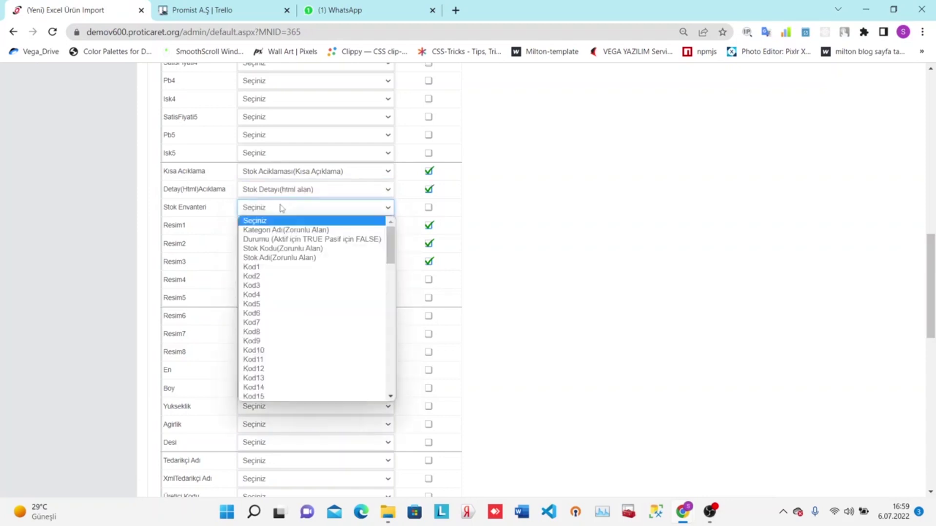
{"action": "key", "text": "Down"}
{"action": "key", "text": "Down"}
{"action": "key", "text": "Down"}
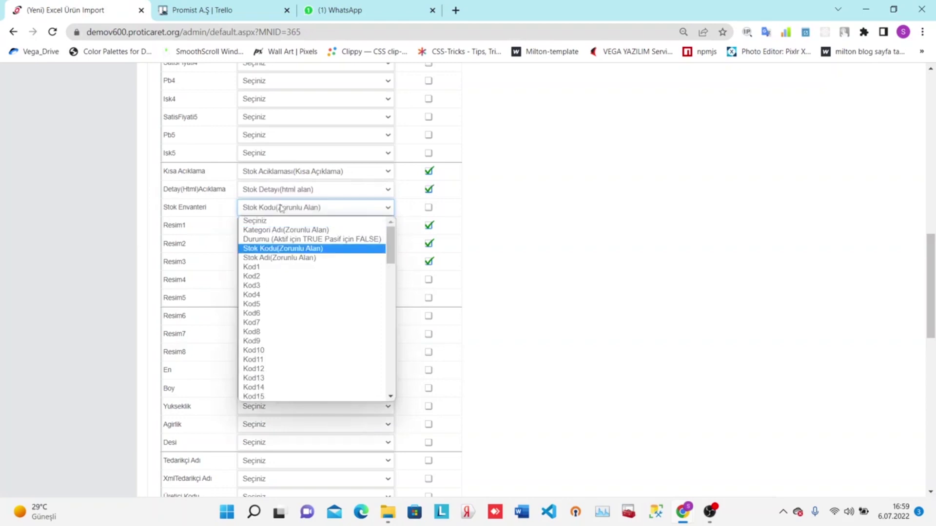
{"action": "key", "text": "Down"}
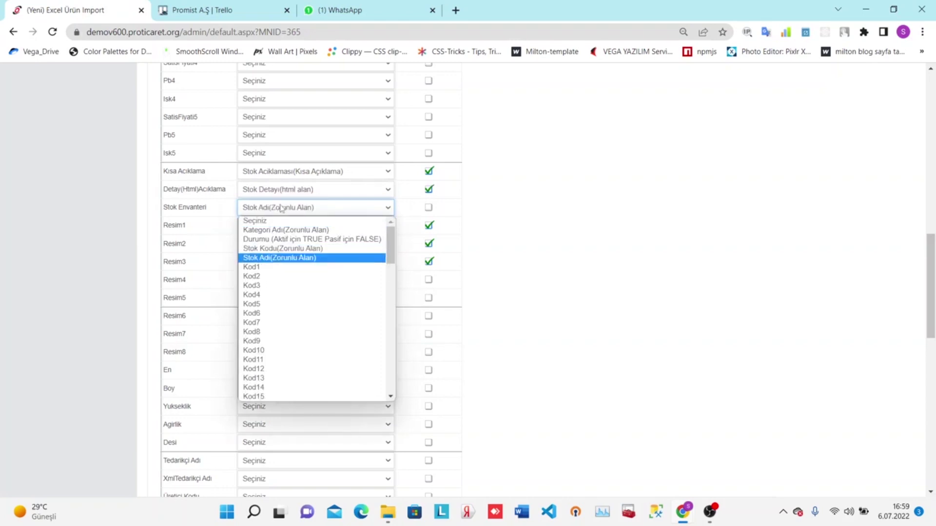
{"action": "key", "text": "Down"}
{"action": "key", "text": "Down"}
{"action": "key", "text": "Down"}
{"action": "key", "text": "Down"}
{"action": "key", "text": "Down"}
{"action": "key", "text": "Down"}
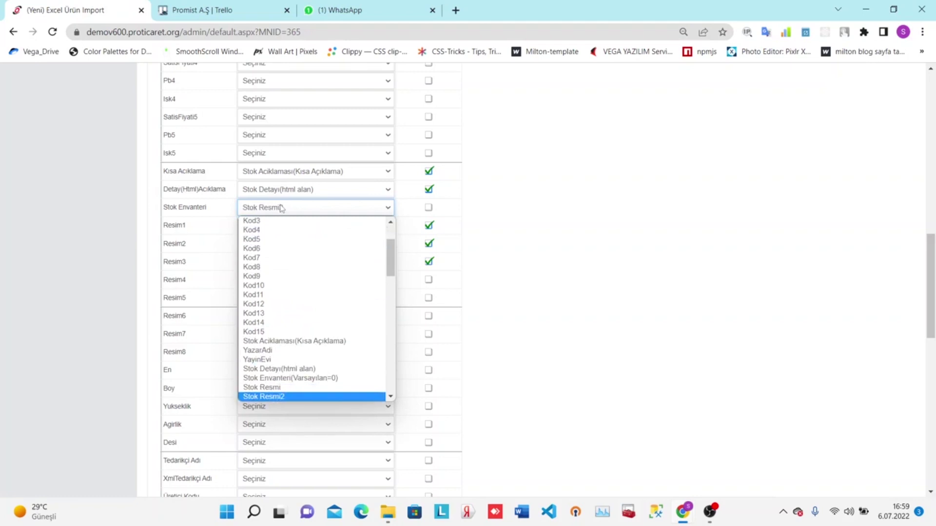
{"action": "key", "text": "Up"}
{"action": "key", "text": "Up"}
{"action": "key", "text": "Return"}
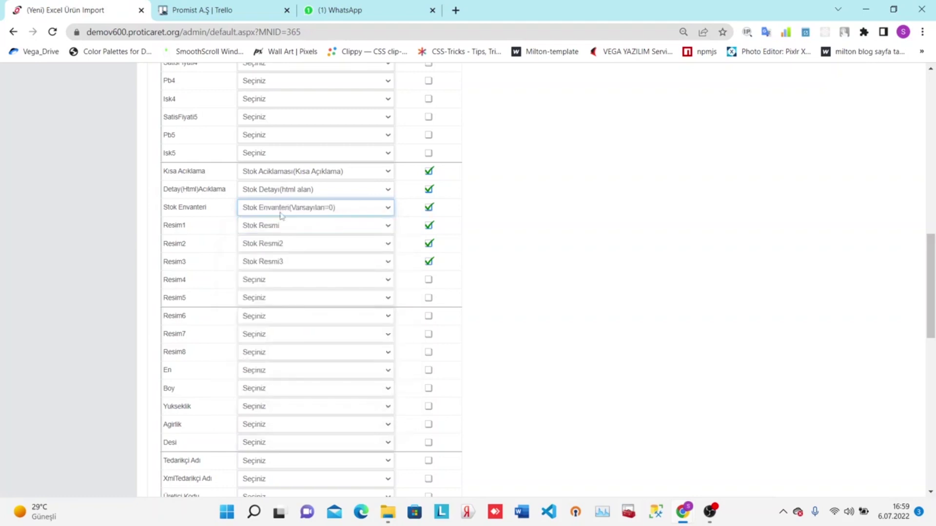
{"action": "left_click", "coordinate": [276, 225]}
{"action": "key", "text": "Down"}
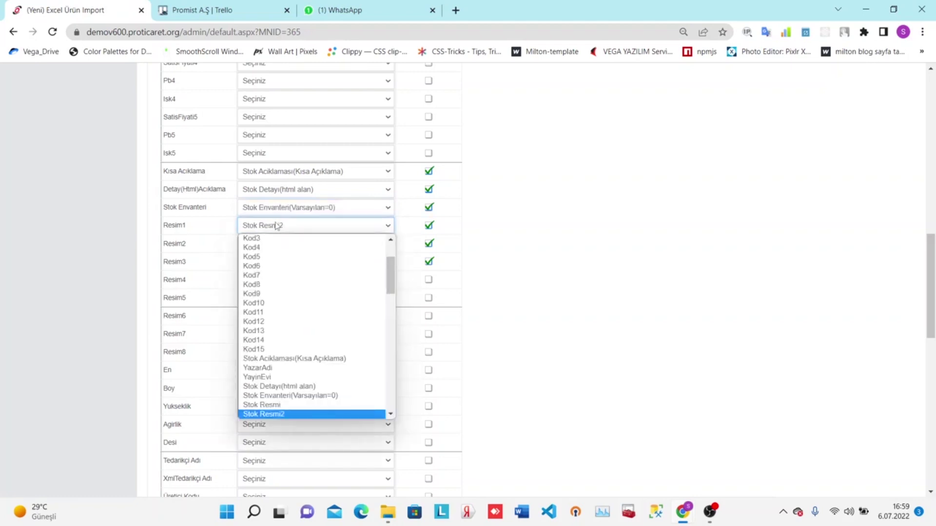
{"action": "key", "text": "Up"}
{"action": "key", "text": "Return"}
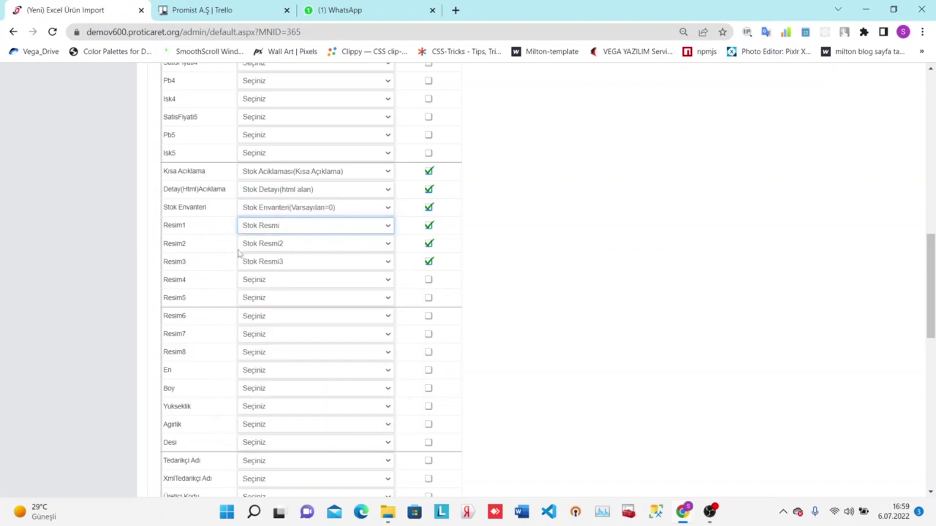
{"action": "left_click", "coordinate": [429, 245]}
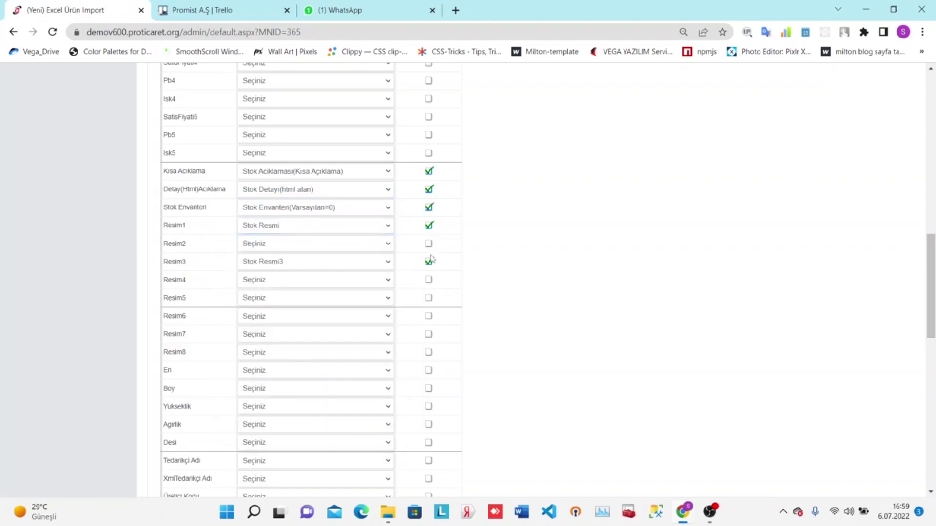
{"action": "left_click", "coordinate": [429, 263]}
- Leave XmlTedarikçi Adı unchanged and unmap the Kod2, Kod6 and Kod11 fields
{"action": "scroll", "coordinate": [358, 286], "scroll_direction": "down", "scroll_amount": 5}
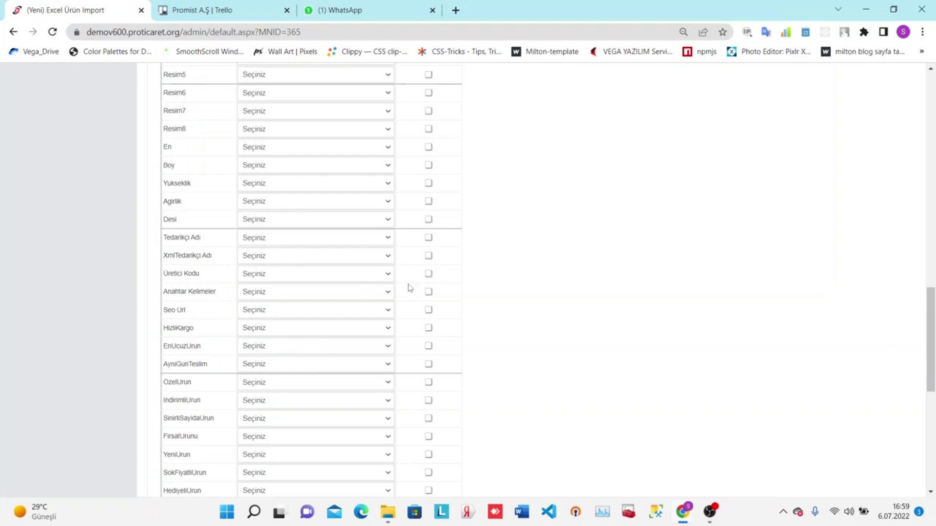
{"action": "left_click", "coordinate": [293, 261]}
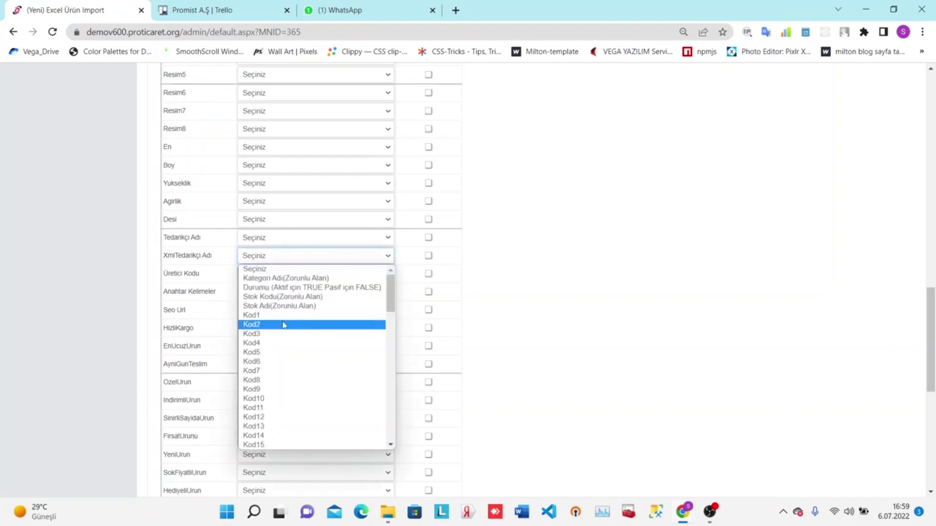
{"action": "left_click", "coordinate": [206, 246]}
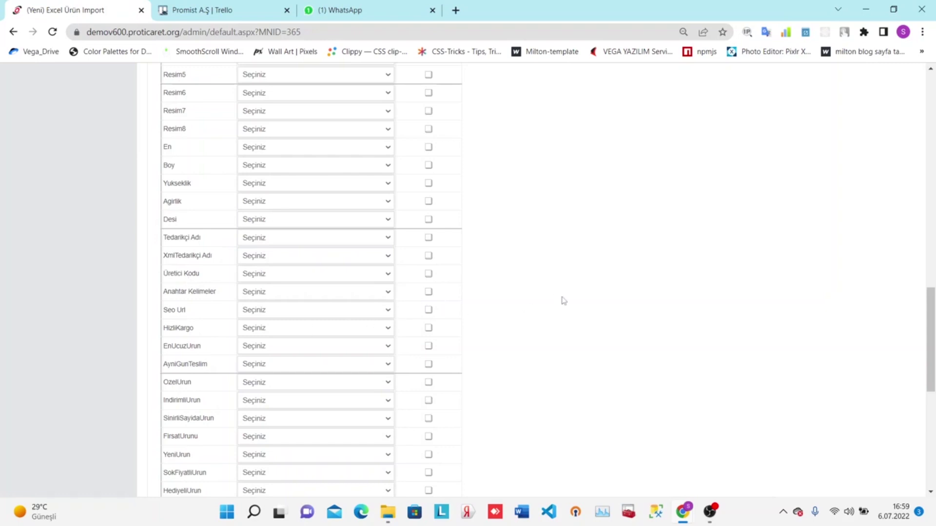
{"action": "scroll", "coordinate": [563, 301], "scroll_direction": "down", "scroll_amount": 5}
{"action": "scroll", "coordinate": [571, 302], "scroll_direction": "down", "scroll_amount": 3}
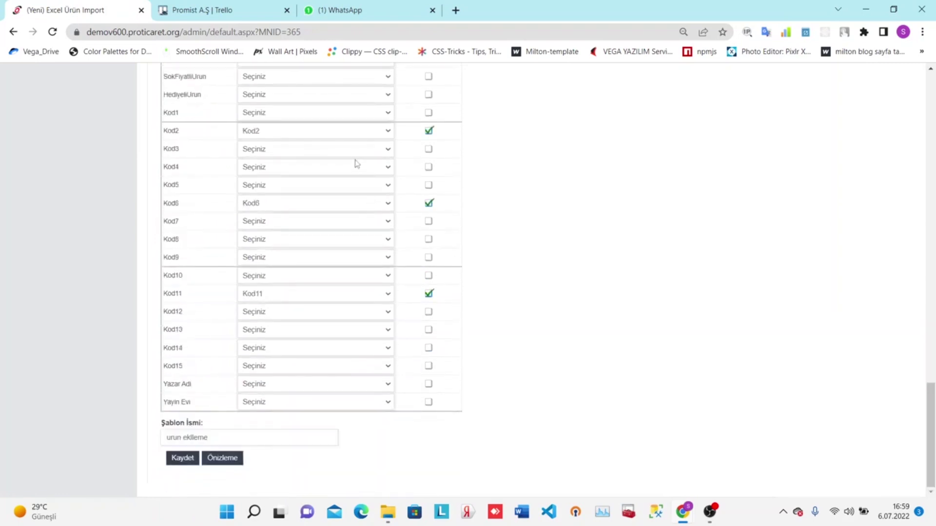
{"action": "left_click", "coordinate": [429, 131]}
{"action": "left_click", "coordinate": [429, 204]}
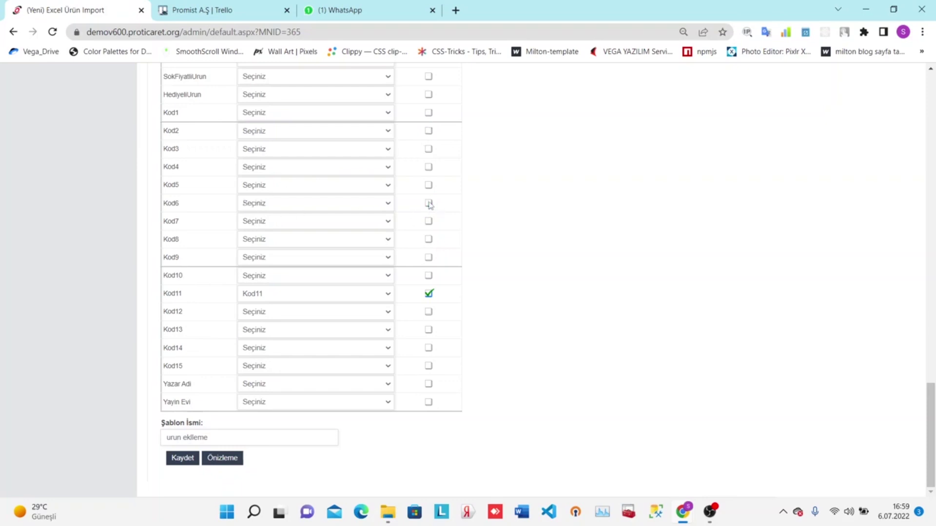
{"action": "left_click", "coordinate": [429, 294]}
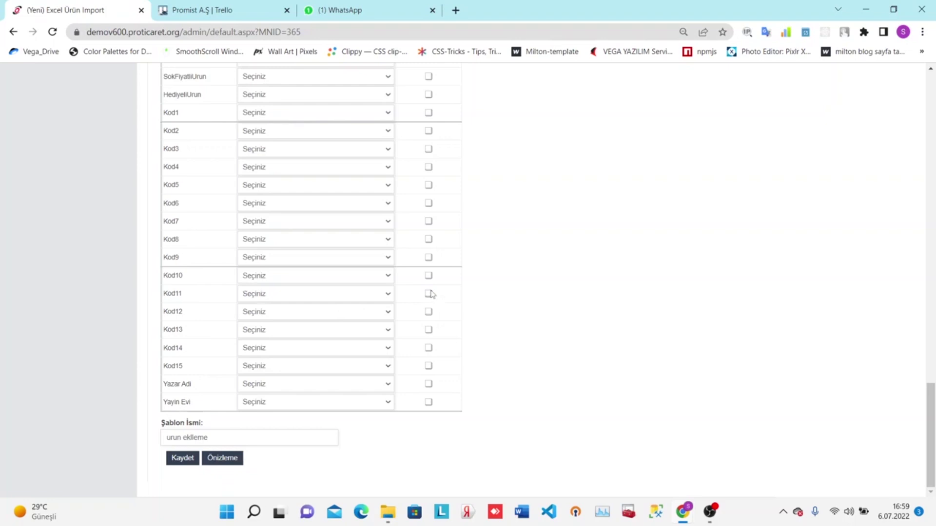
- Map Kod14, Kod15, Kod12 and Kod13 to their same-named Excel columns
{"action": "left_click", "coordinate": [325, 352]}
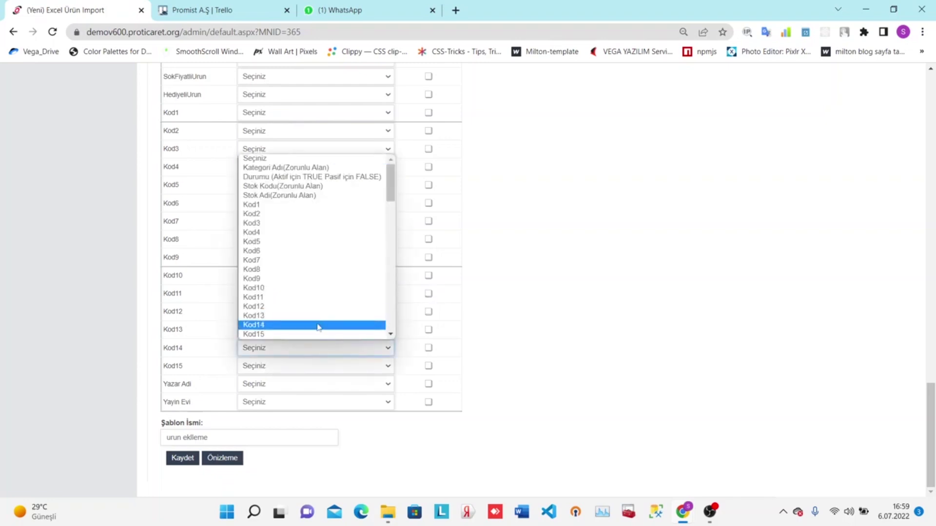
{"action": "left_click", "coordinate": [318, 328]}
{"action": "left_click", "coordinate": [306, 371]}
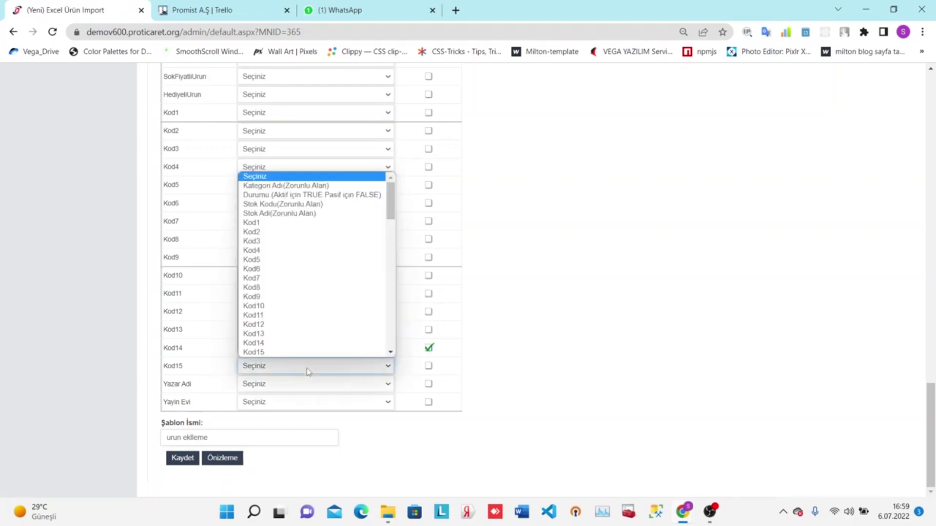
{"action": "left_click", "coordinate": [287, 353]}
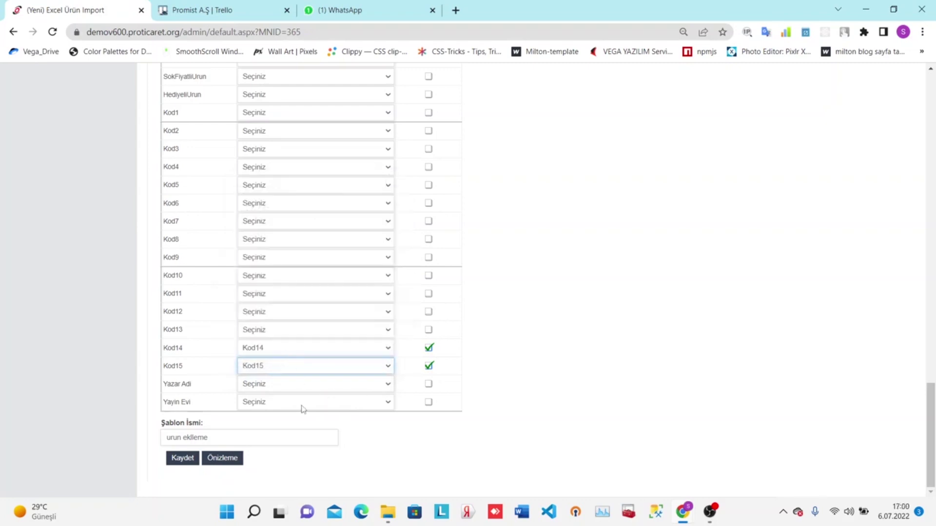
{"action": "left_click", "coordinate": [281, 319]}
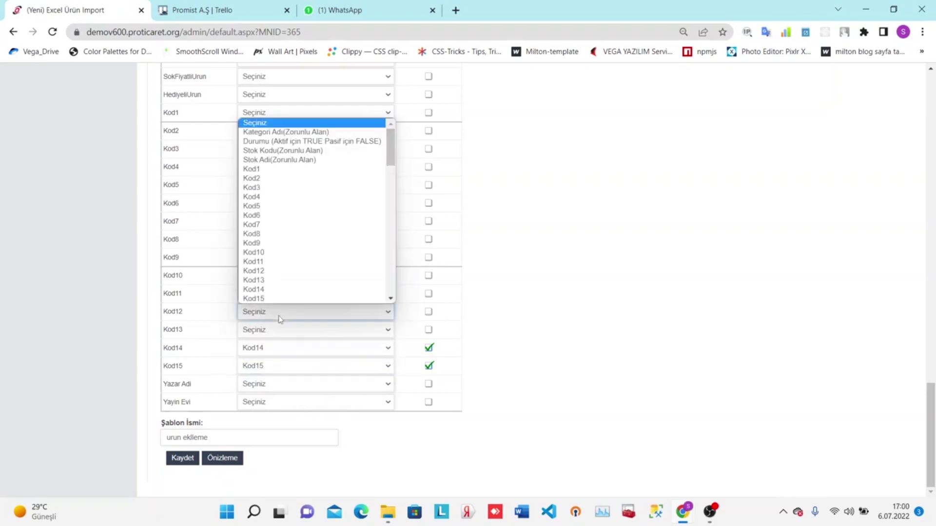
{"action": "left_click", "coordinate": [281, 271]}
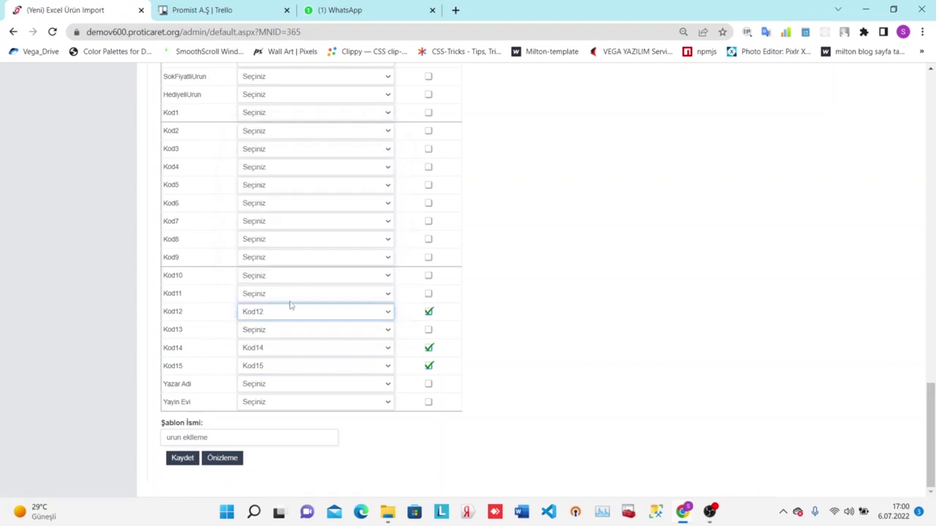
{"action": "left_click", "coordinate": [277, 331]}
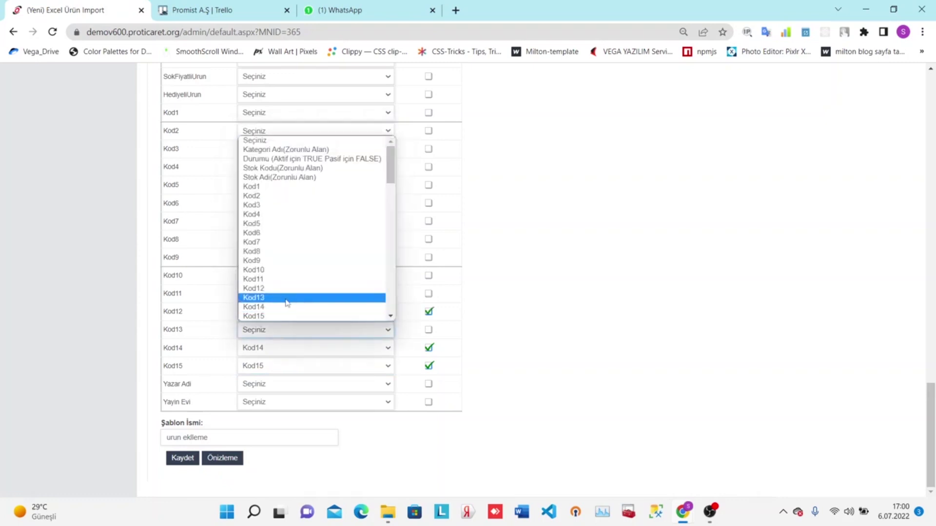
{"action": "left_click", "coordinate": [288, 299]}
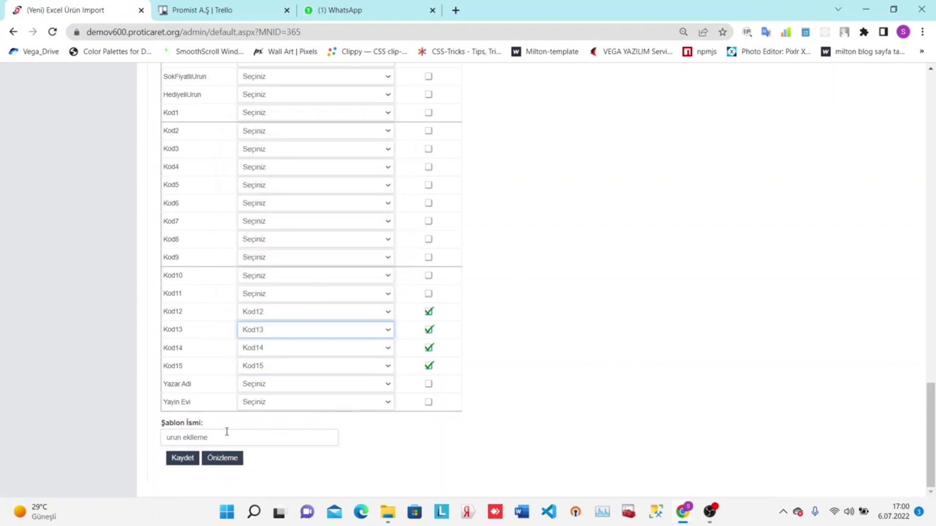
- Replace the Şablon İsmi with 'Yeni urun ekleme' and save the template
{"action": "left_click_drag", "start_coordinate": [233, 437], "coordinate": [132, 454]}
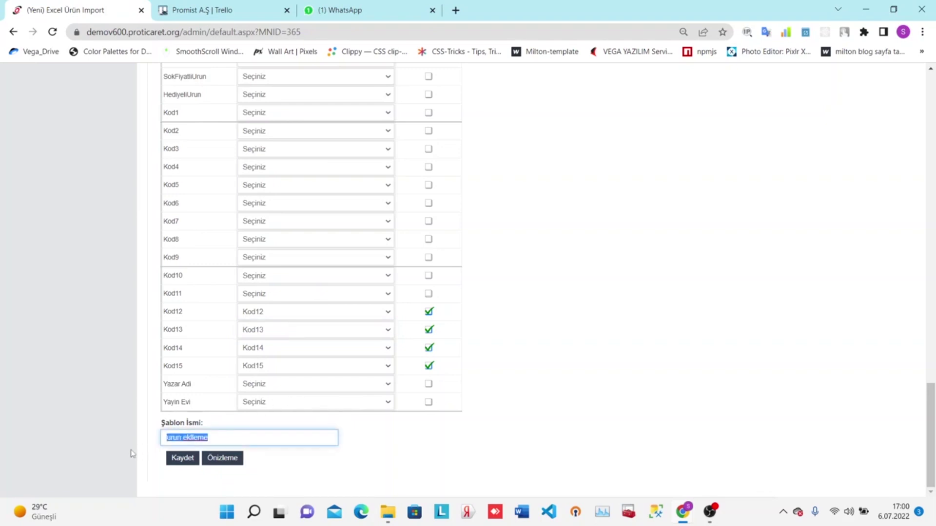
{"action": "type", "text": "Ye"}
{"action": "key", "text": "BackSpace"}
{"action": "key", "text": "BackSpace"}
{"action": "left_click", "coordinate": [182, 458]}
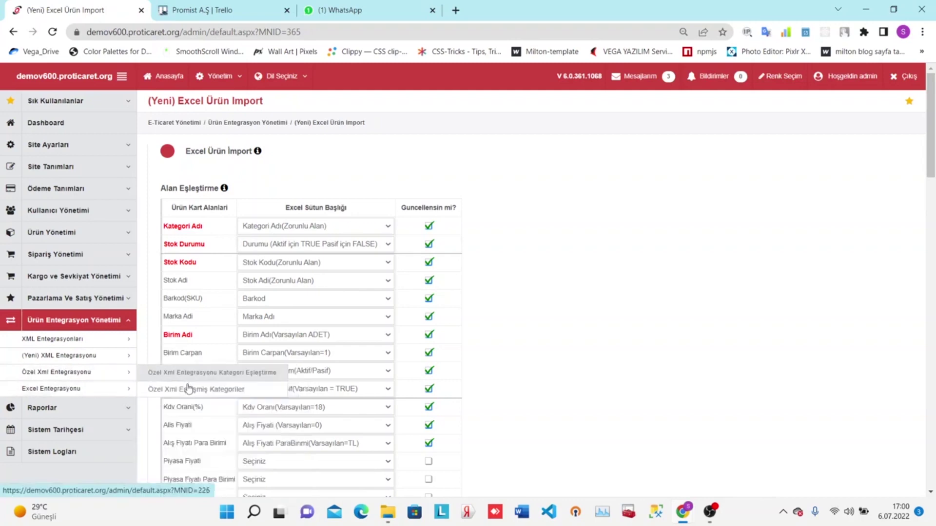
- On (Yeni) Excel Ürün Import, load Yeni-xml-urun.xls with the Yeni urun ekleme template
{"action": "mouse_move", "coordinate": [51, 388]}
{"action": "left_click", "coordinate": [179, 406]}
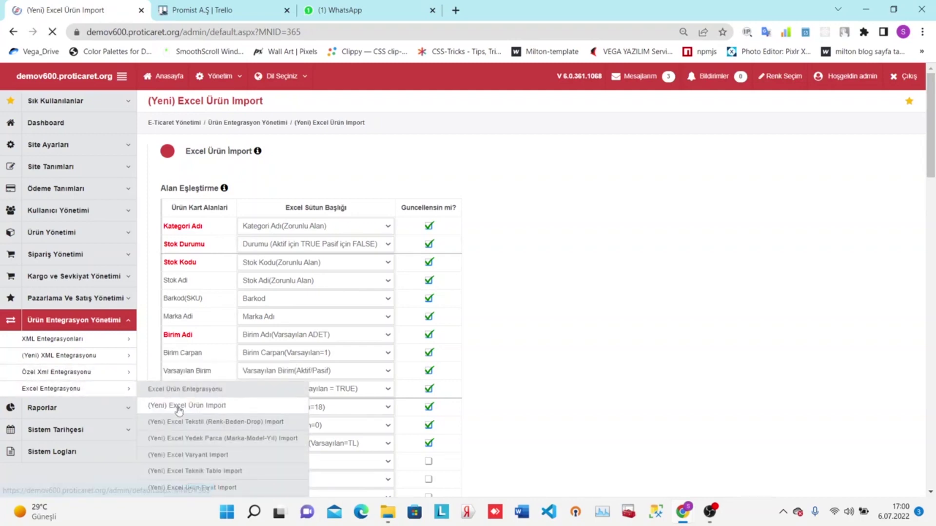
{"action": "left_click", "coordinate": [244, 222]}
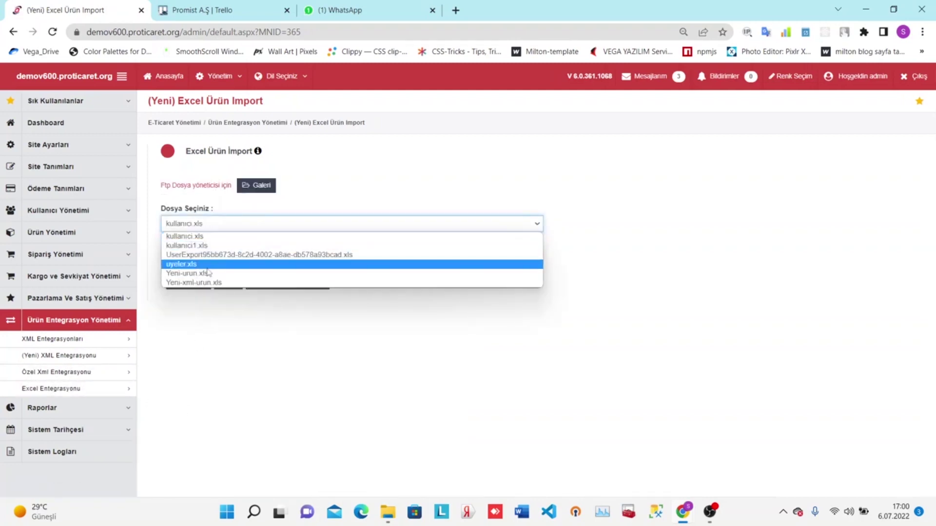
{"action": "left_click", "coordinate": [202, 284]}
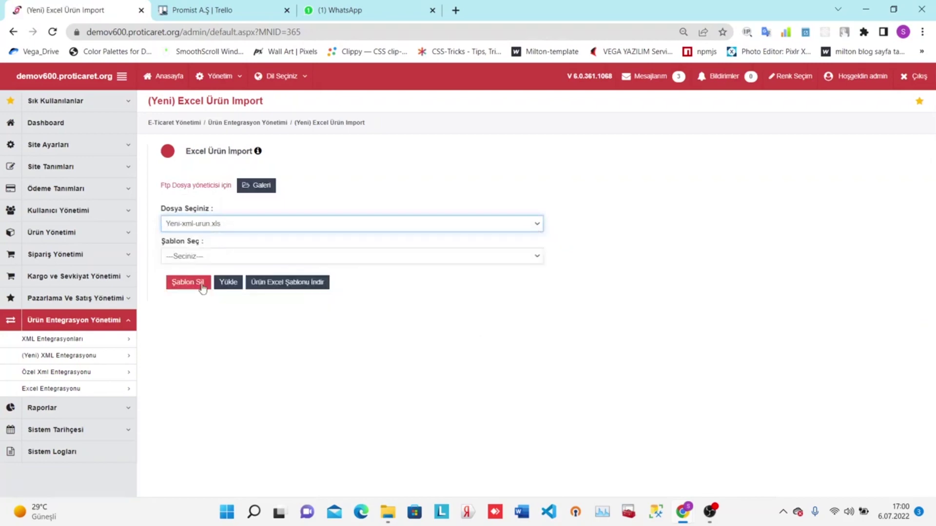
{"action": "left_click", "coordinate": [202, 257]}
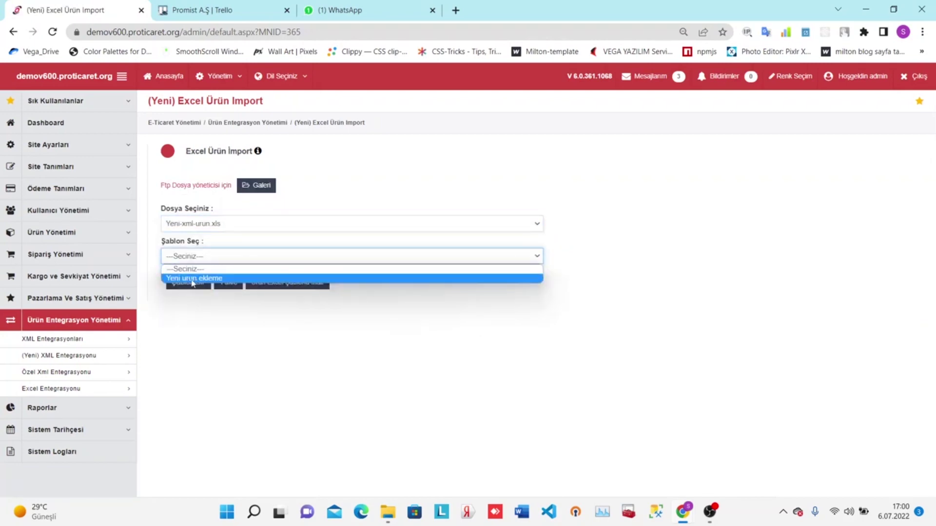
{"action": "left_click", "coordinate": [193, 278]}
{"action": "left_click", "coordinate": [227, 283]}
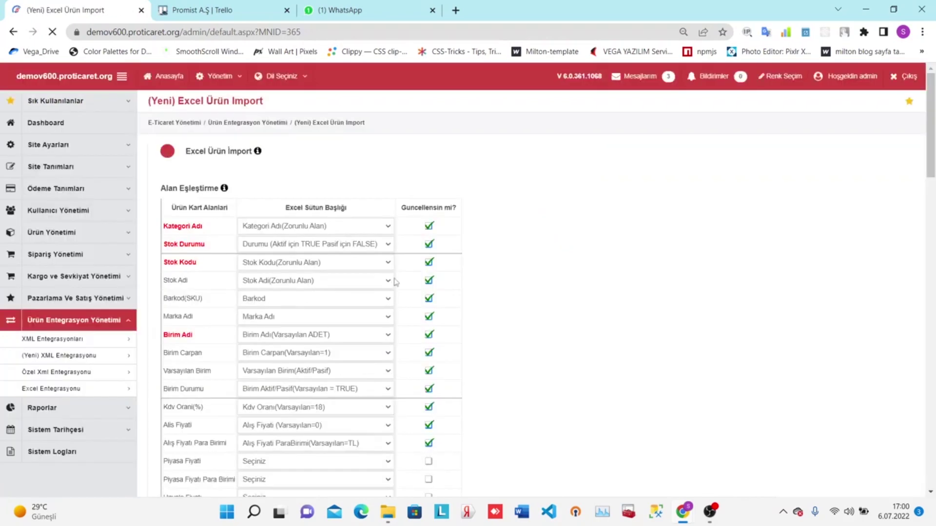
- Preview the products to be imported from the mapped file
{"action": "scroll", "coordinate": [466, 233], "scroll_direction": "down", "scroll_amount": 5}
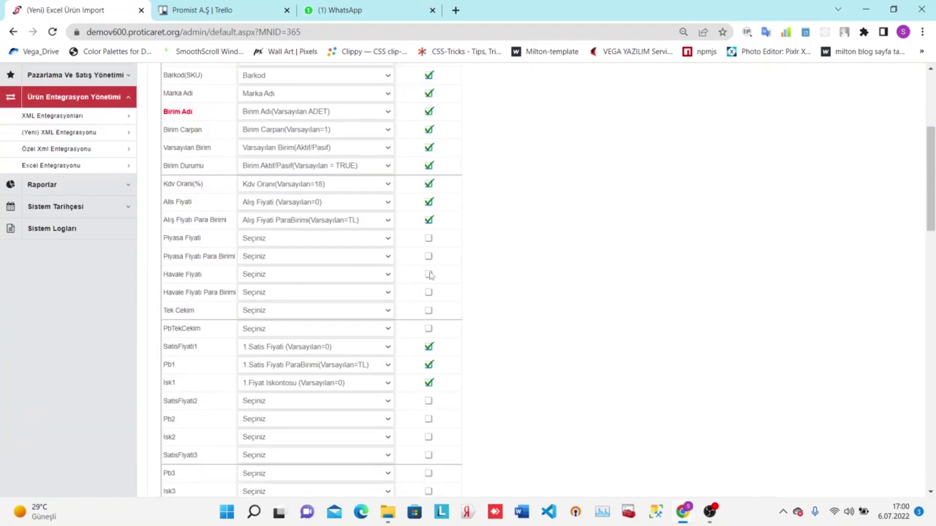
{"action": "scroll", "coordinate": [429, 275], "scroll_direction": "down", "scroll_amount": 5}
{"action": "scroll", "coordinate": [430, 275], "scroll_direction": "down", "scroll_amount": 5}
{"action": "scroll", "coordinate": [430, 278], "scroll_direction": "down", "scroll_amount": 5}
{"action": "scroll", "coordinate": [431, 288], "scroll_direction": "down", "scroll_amount": 5}
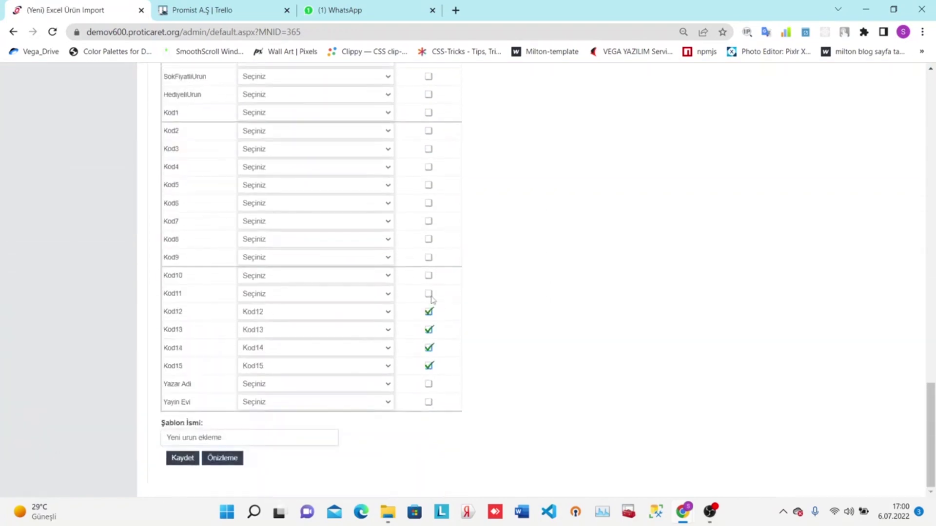
{"action": "left_click", "coordinate": [226, 458]}
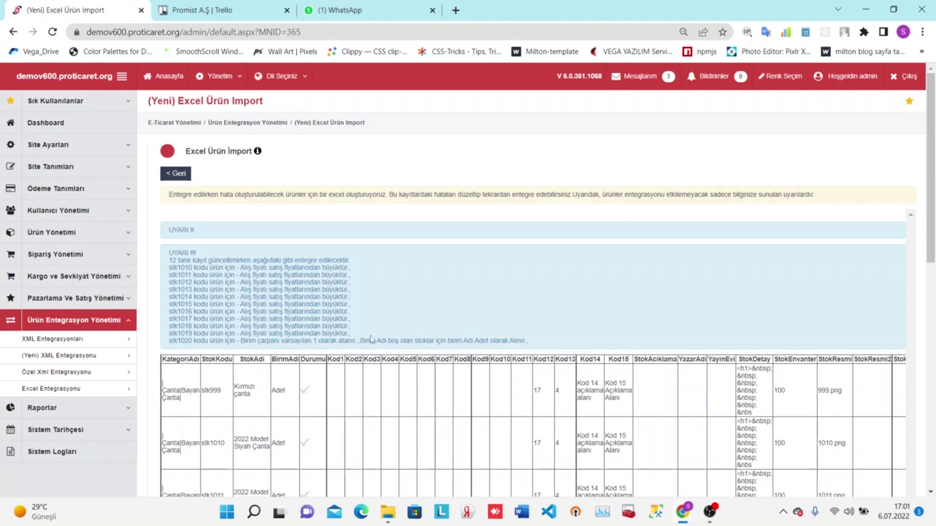
- Review the 12 integrated bag products, then open the İndirilenler (Downloads) folder
{"action": "scroll", "coordinate": [372, 340], "scroll_direction": "down", "scroll_amount": 5}
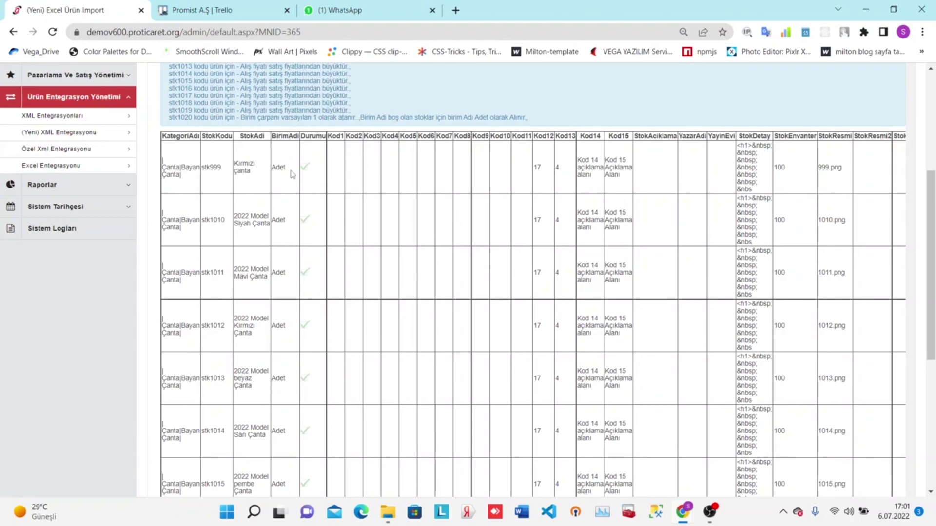
{"action": "scroll", "coordinate": [349, 245], "scroll_direction": "down", "scroll_amount": 5}
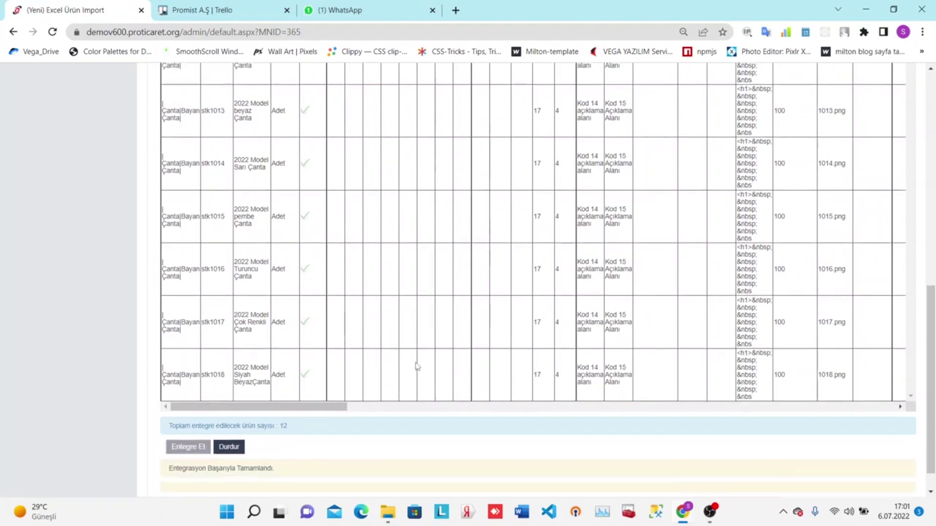
{"action": "scroll", "coordinate": [417, 367], "scroll_direction": "down", "scroll_amount": 1}
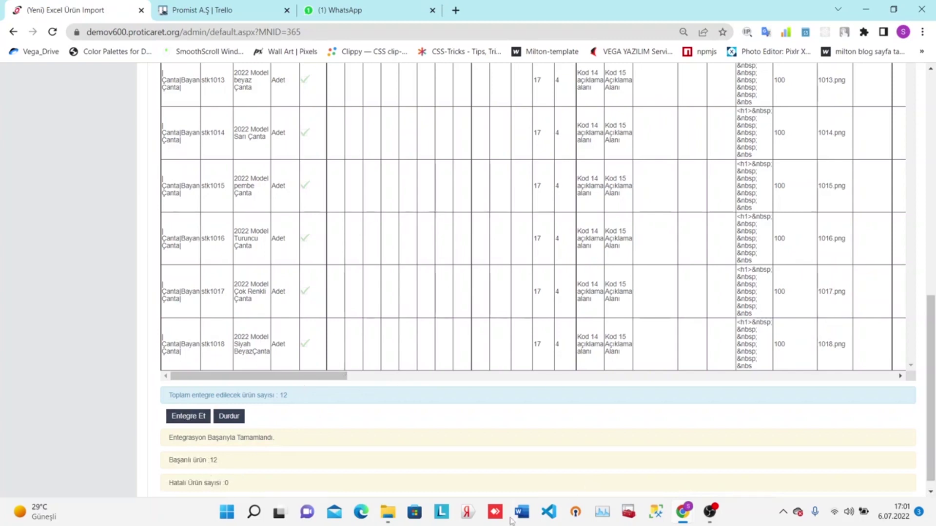
{"action": "left_click", "coordinate": [388, 512]}
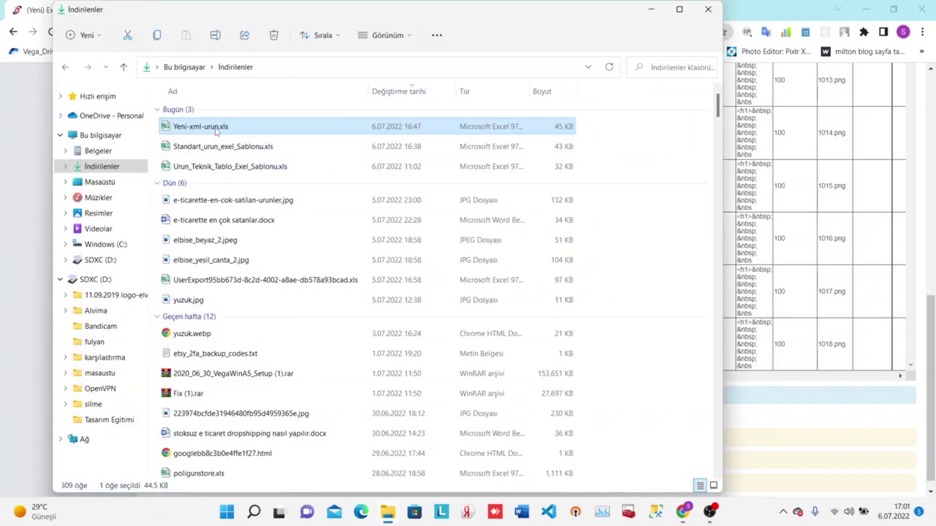
- Open Yeni-xml-urun.xls in Excel to check the bag rows, then return to the browser's import results
{"action": "double_click", "coordinate": [216, 128]}
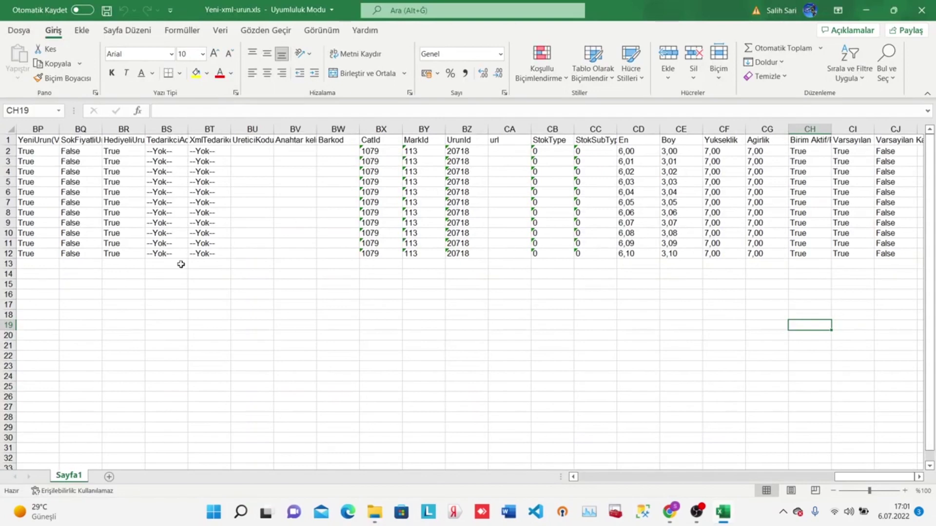
{"action": "left_click", "coordinate": [590, 385]}
{"action": "left_click_drag", "start_coordinate": [839, 476], "coordinate": [585, 477]}
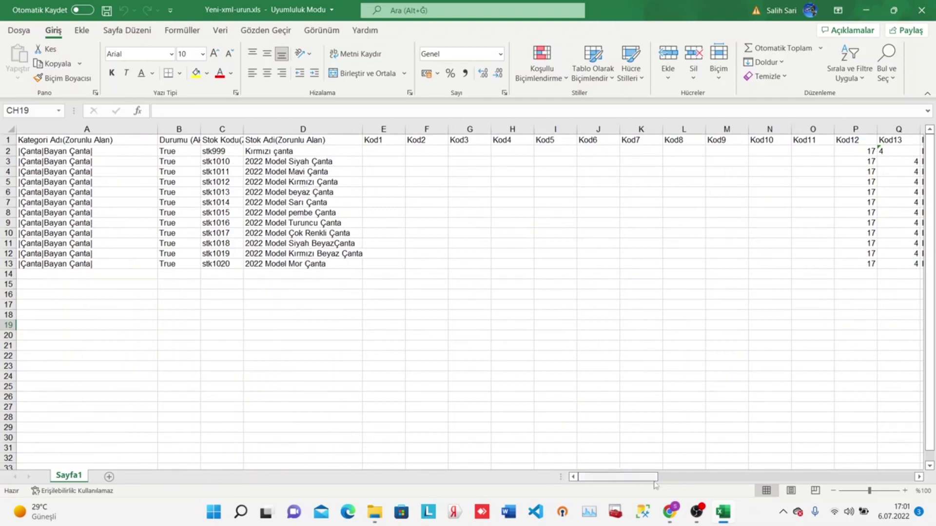
{"action": "mouse_move", "coordinate": [669, 512]}
{"action": "left_click", "coordinate": [561, 429]}
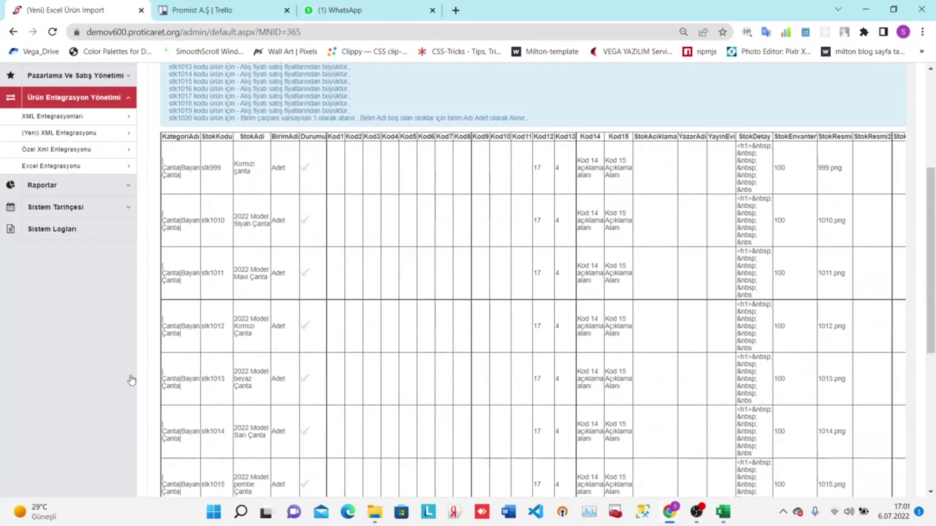
- Go to Ürün Yönetimi > Ürün Listesi to list the imported bags stk1014 through stk1020
{"action": "scroll", "coordinate": [68, 242], "scroll_direction": "up", "scroll_amount": 9}
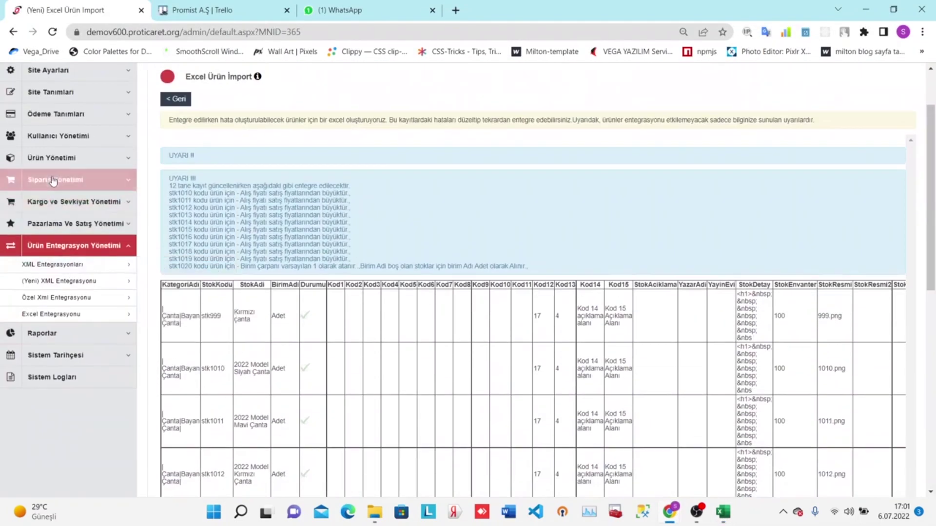
{"action": "left_click", "coordinate": [51, 158]}
{"action": "left_click", "coordinate": [43, 178]}
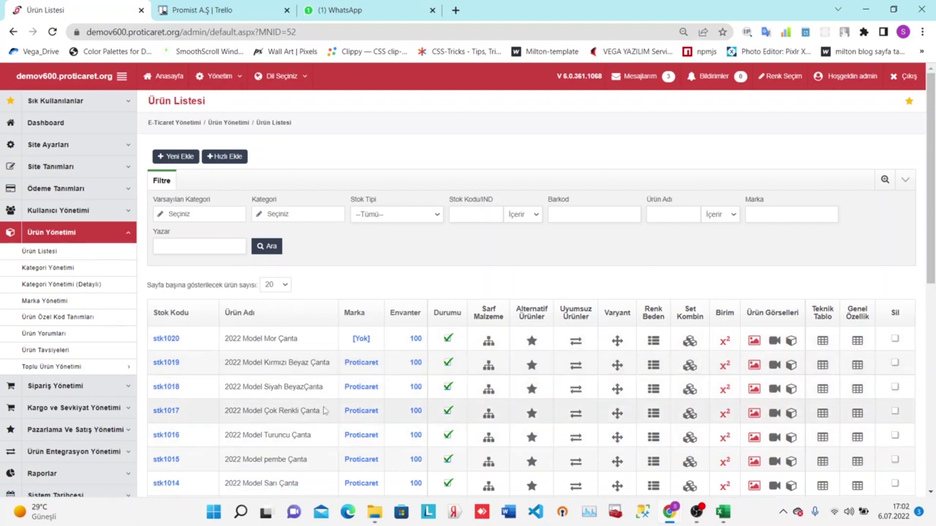
- Open stk1020, then confirm stk1019 has a 300 purchase price and 500 first sale price
{"action": "scroll", "coordinate": [334, 407], "scroll_direction": "down", "scroll_amount": 5}
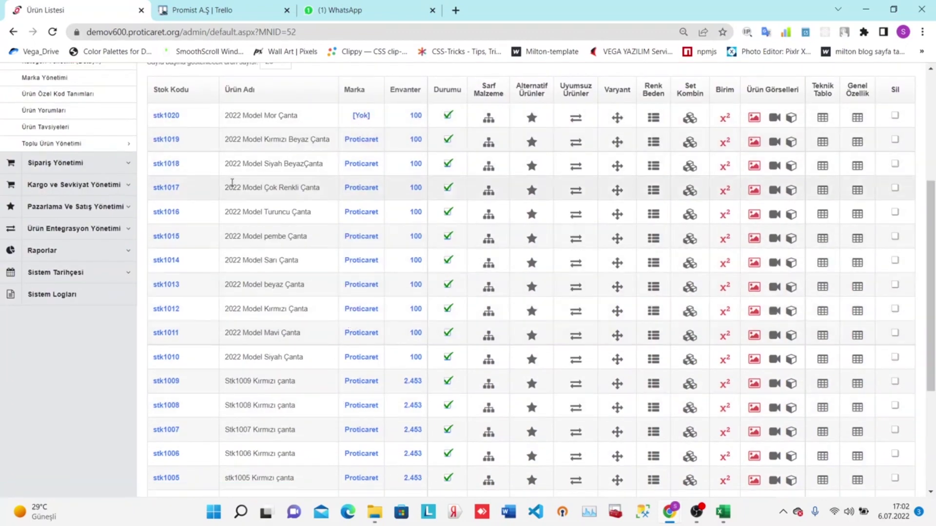
{"action": "left_click", "coordinate": [174, 120]}
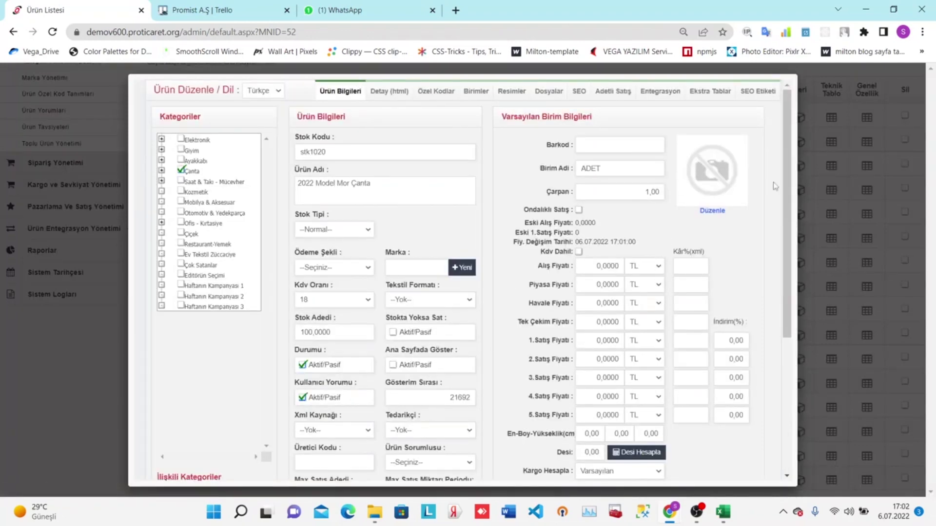
{"action": "left_click", "coordinate": [826, 170]}
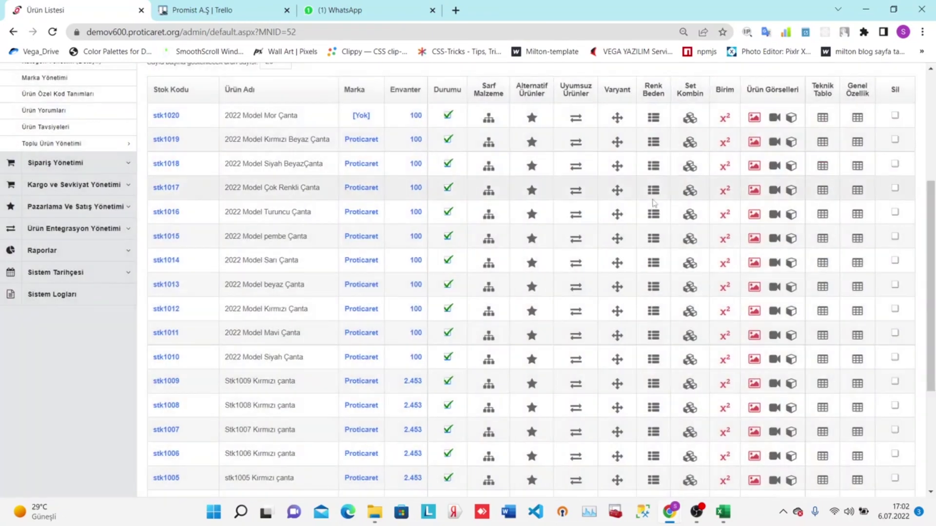
{"action": "left_click", "coordinate": [166, 140]}
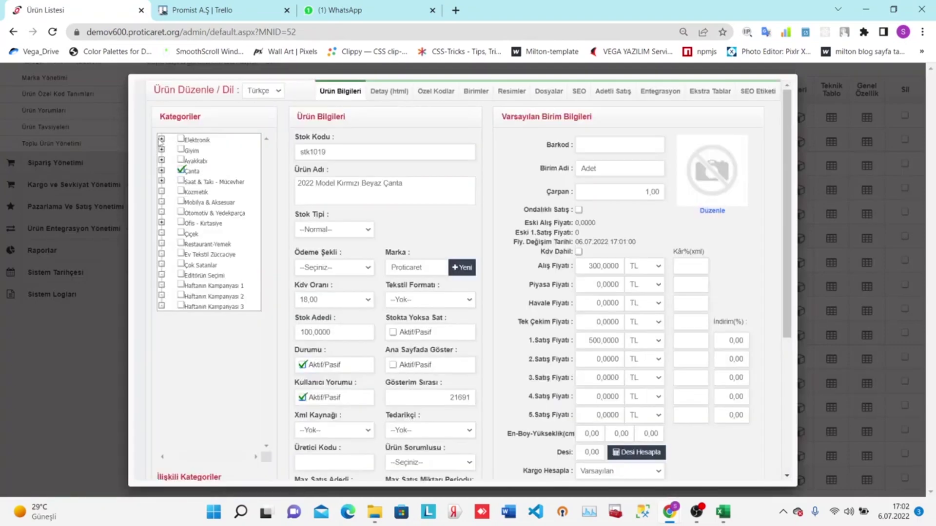
{"action": "double_click", "coordinate": [593, 338]}
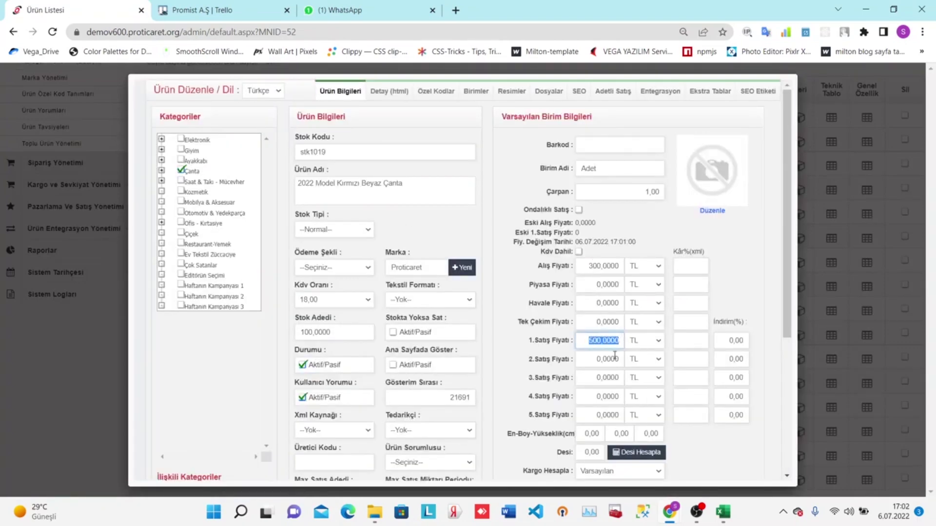
{"action": "left_click_drag", "start_coordinate": [589, 267], "coordinate": [605, 266]}
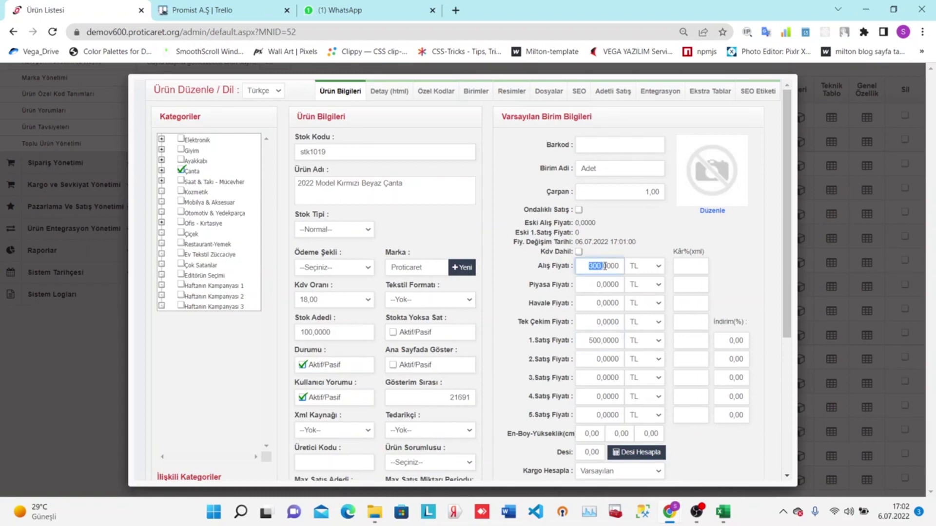
{"action": "double_click", "coordinate": [594, 347]}
{"action": "left_click", "coordinate": [817, 257]}
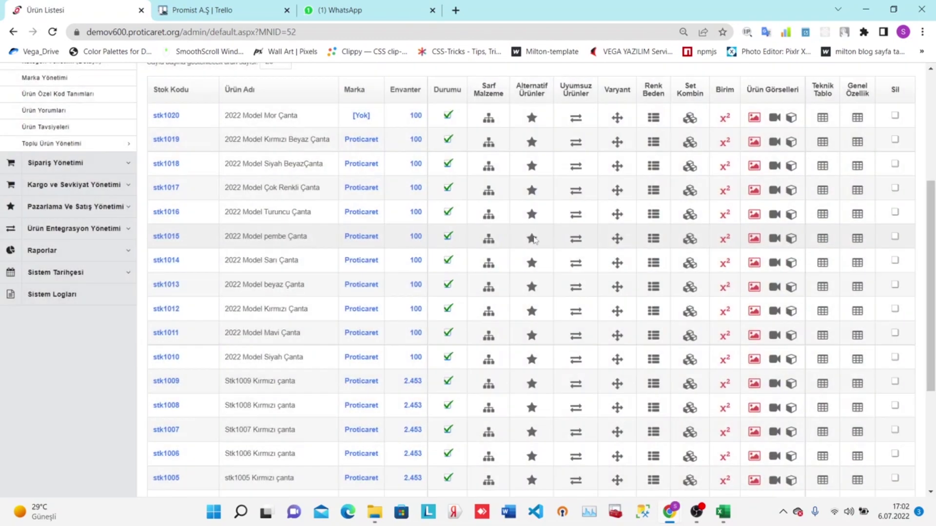
- Check the stk1017 bag, scroll through the Ürün Listesi, and switch back to Excel
{"action": "left_click", "coordinate": [176, 190]}
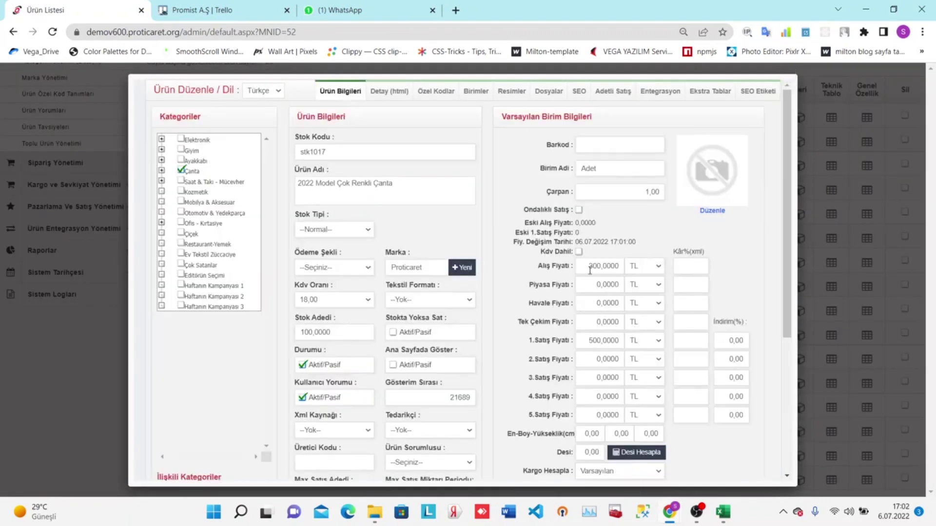
{"action": "left_click", "coordinate": [853, 238]}
{"action": "scroll", "coordinate": [442, 299], "scroll_direction": "down", "scroll_amount": 5}
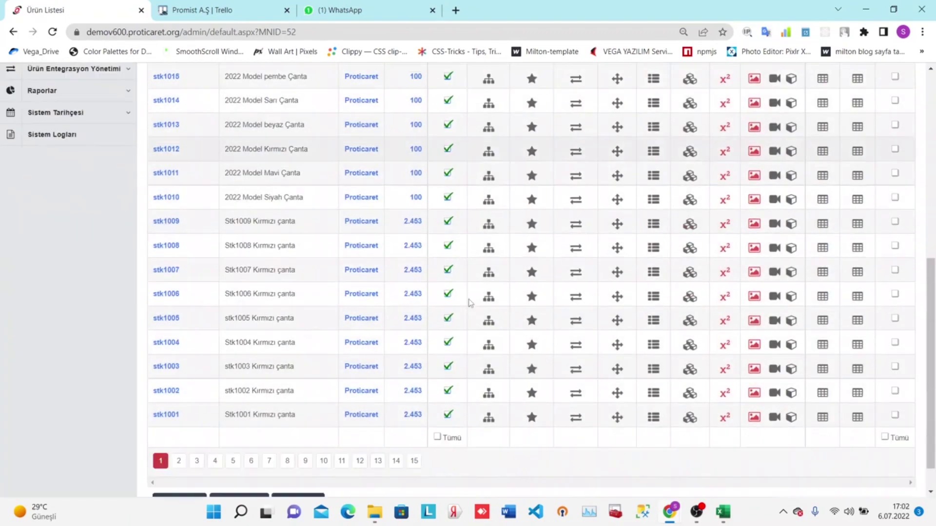
{"action": "scroll", "coordinate": [442, 299], "scroll_direction": "down", "scroll_amount": 5}
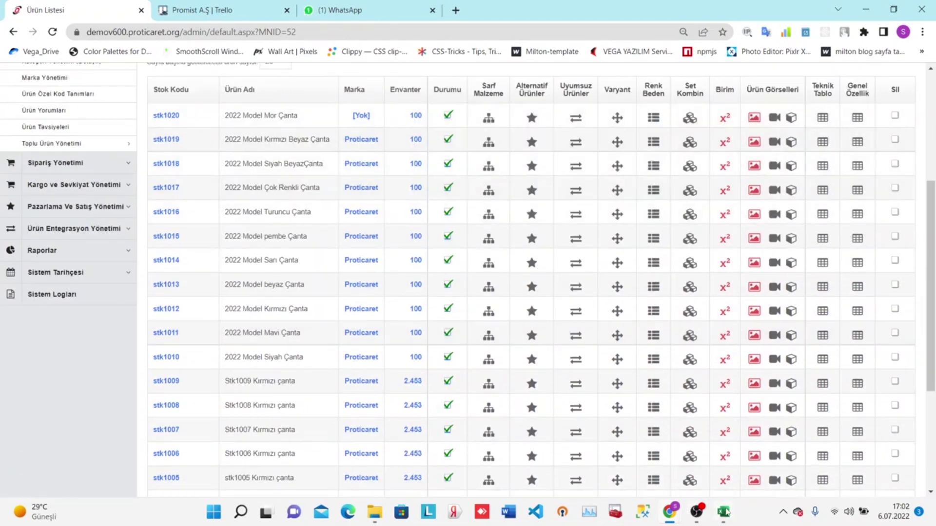
{"action": "left_click", "coordinate": [723, 512]}
- Review row 12's Kod12 (17), Kod13 (4) and Stok Resmi image names, then return to the product list
{"action": "left_click", "coordinate": [842, 252]}
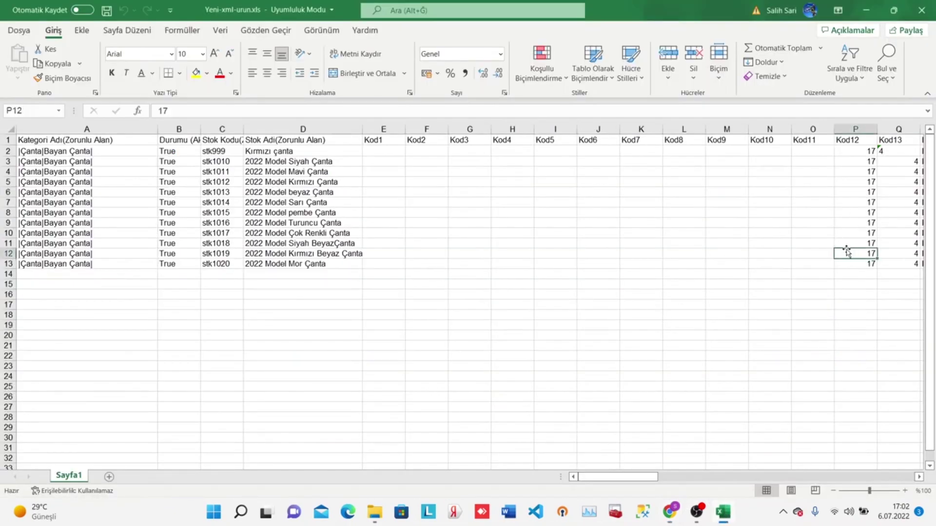
{"action": "key", "text": "Right"}
{"action": "key", "text": "Right"}
{"action": "key", "text": "Right"}
{"action": "key", "text": "Right"}
{"action": "key", "text": "Right"}
{"action": "key", "text": "Right"}
{"action": "key", "text": "Right"}
{"action": "key", "text": "Right"}
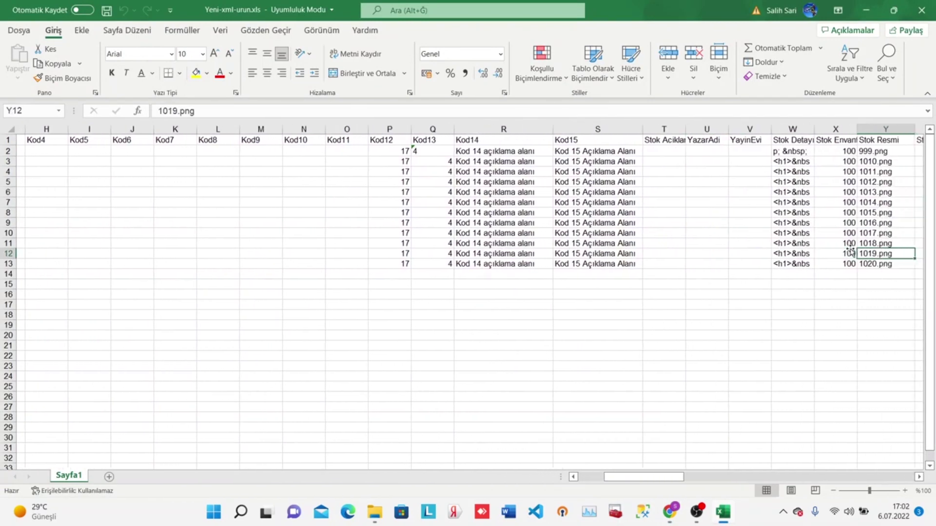
{"action": "key", "text": "Right"}
{"action": "key", "text": "Right"}
{"action": "key", "text": "Right"}
{"action": "key", "text": "Right"}
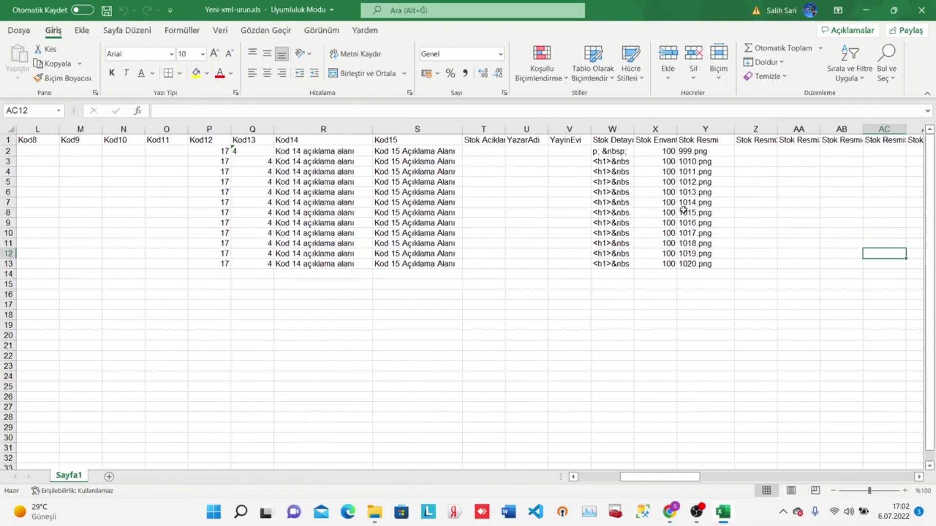
{"action": "left_click", "coordinate": [579, 475]}
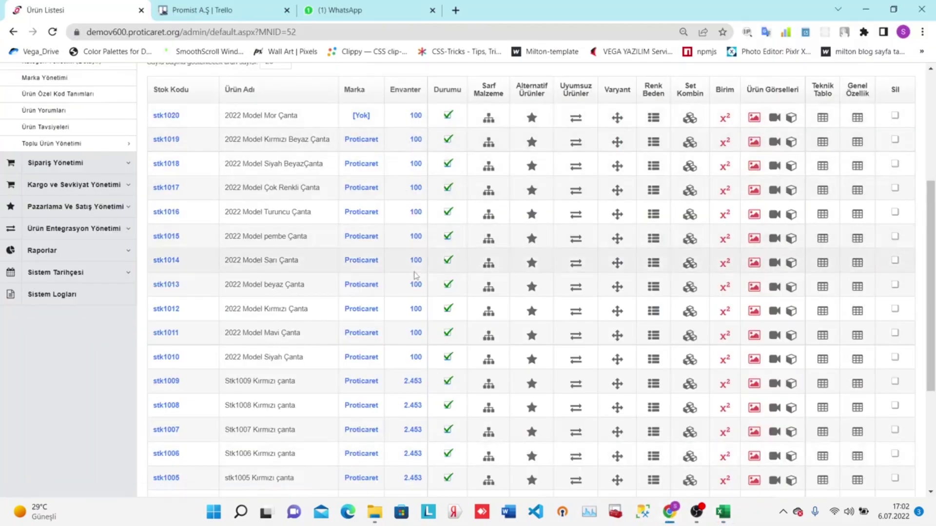
- Check stk1019's Özel Kodlar show Kod12 17 and Kod13 4, then go back to Excel
{"action": "left_click", "coordinate": [168, 140]}
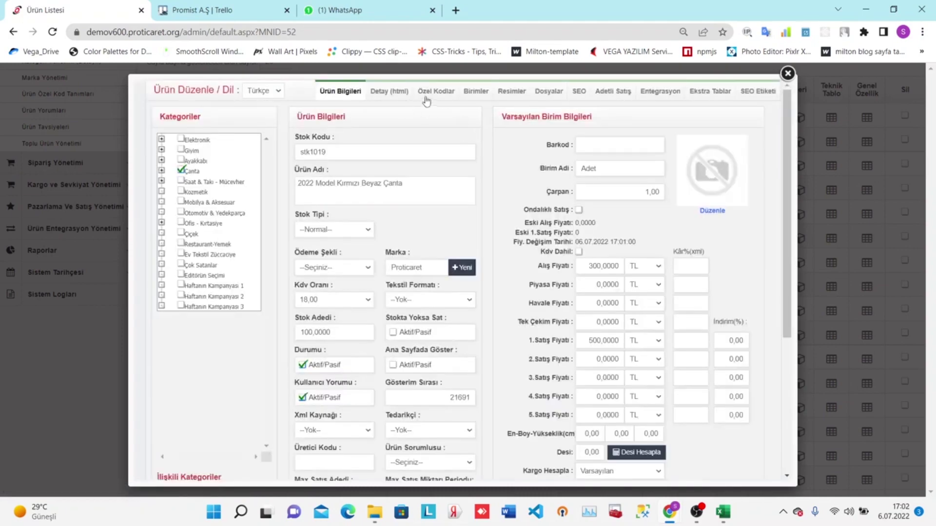
{"action": "left_click", "coordinate": [434, 92]}
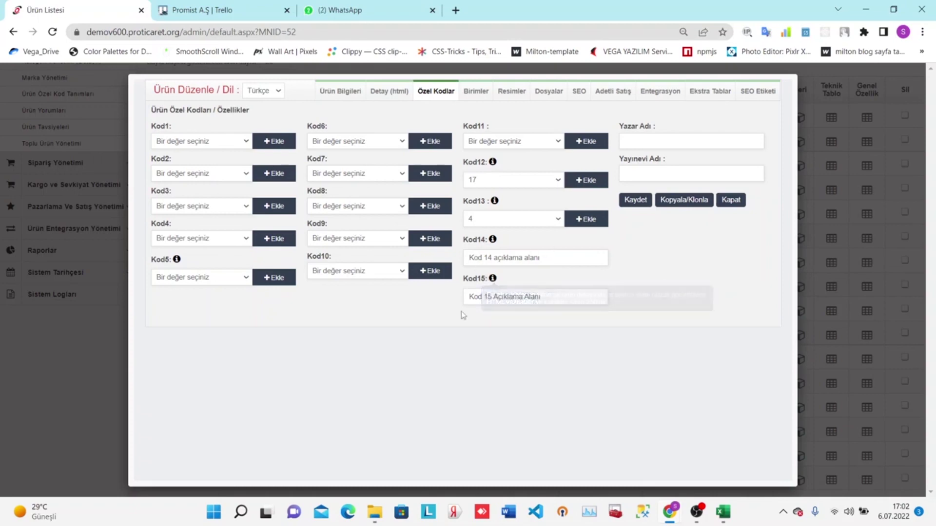
{"action": "left_click", "coordinate": [728, 519]}
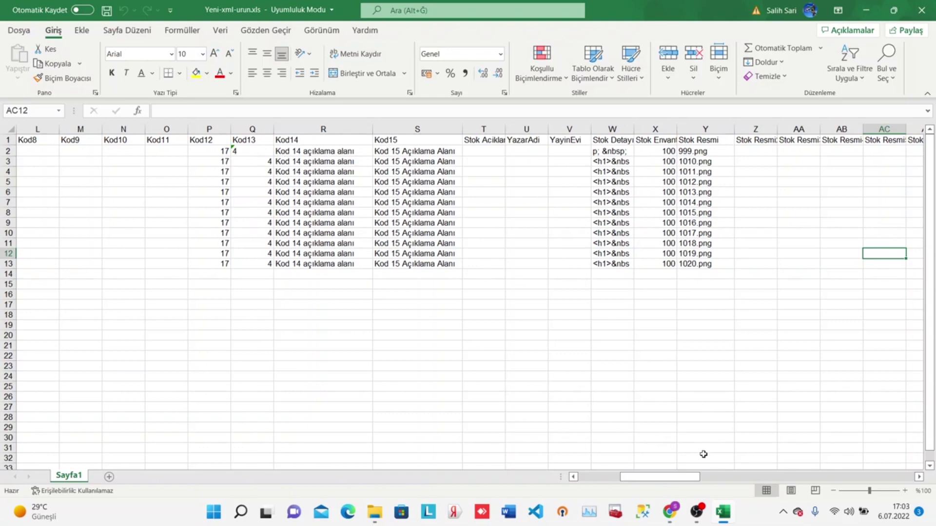
- Scroll across Yeni-xml-urun.xls columns once more, then return to the Ürün Listesi in the browser
{"action": "mouse_move", "coordinate": [675, 475]}
{"action": "left_mouse_down"}
{"action": "mouse_move", "coordinate": [892, 468]}
{"action": "mouse_move", "coordinate": [727, 474]}
{"action": "left_mouse_up"}
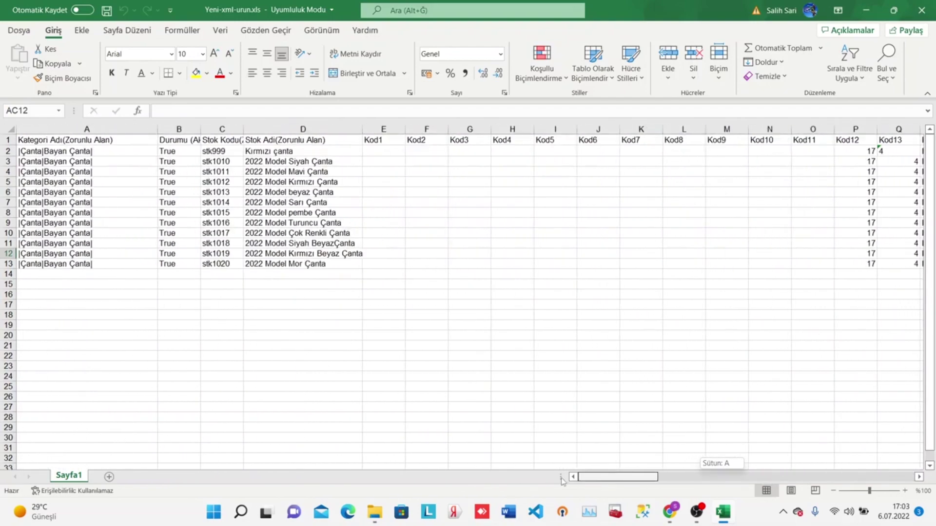
{"action": "mouse_move", "coordinate": [669, 511]}
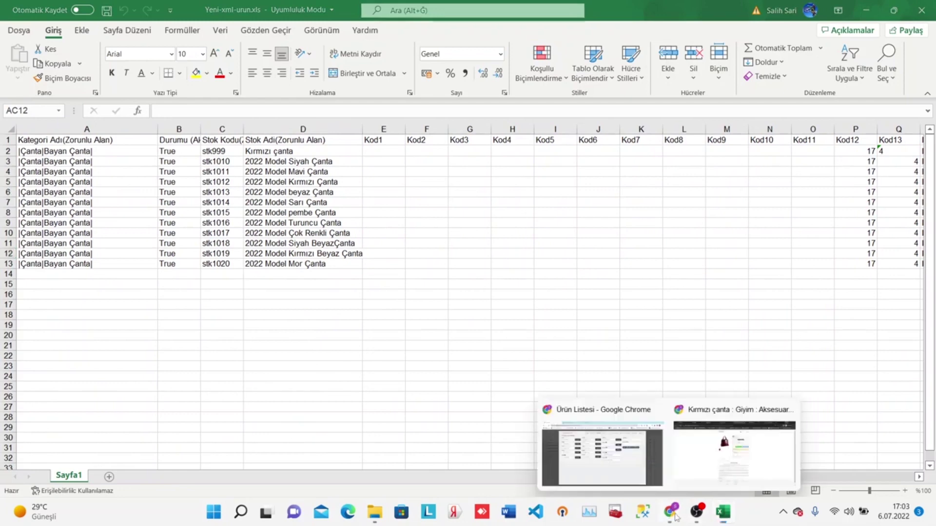
{"action": "left_click", "coordinate": [559, 473]}
- Open Ürün Entegrasyon Yönetimi > (Yeni) Excel Varyant Import and bring up Urun_Varyant_Exel_Sablonu.xls
{"action": "left_click", "coordinate": [828, 191]}
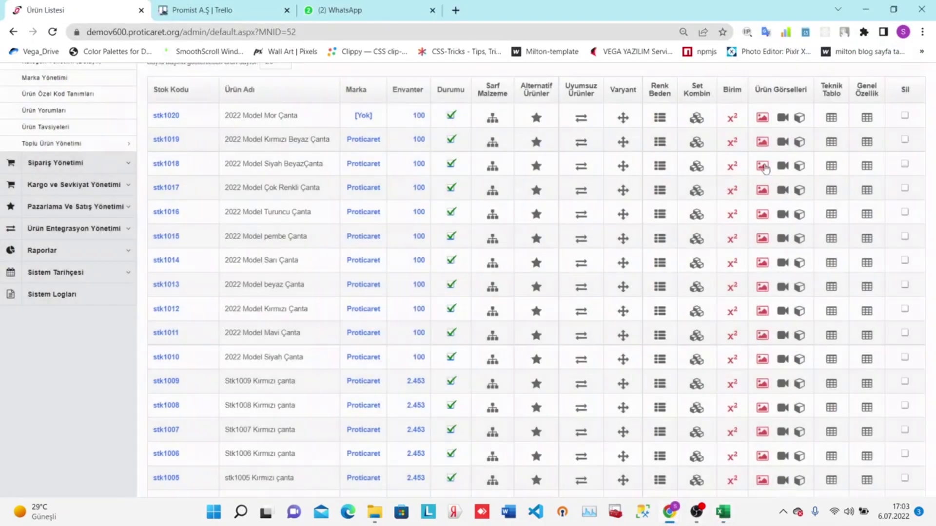
{"action": "left_click", "coordinate": [90, 237]}
{"action": "mouse_move", "coordinate": [51, 165]}
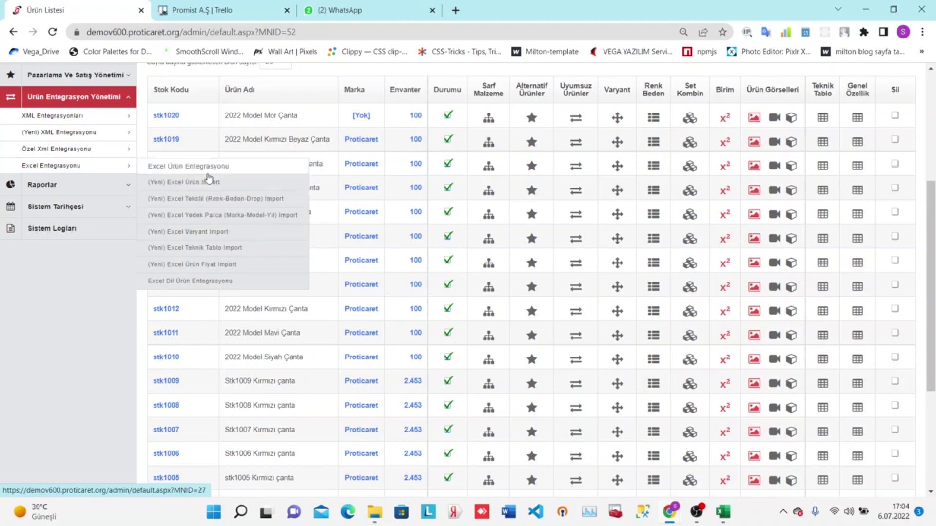
{"action": "left_click", "coordinate": [209, 234]}
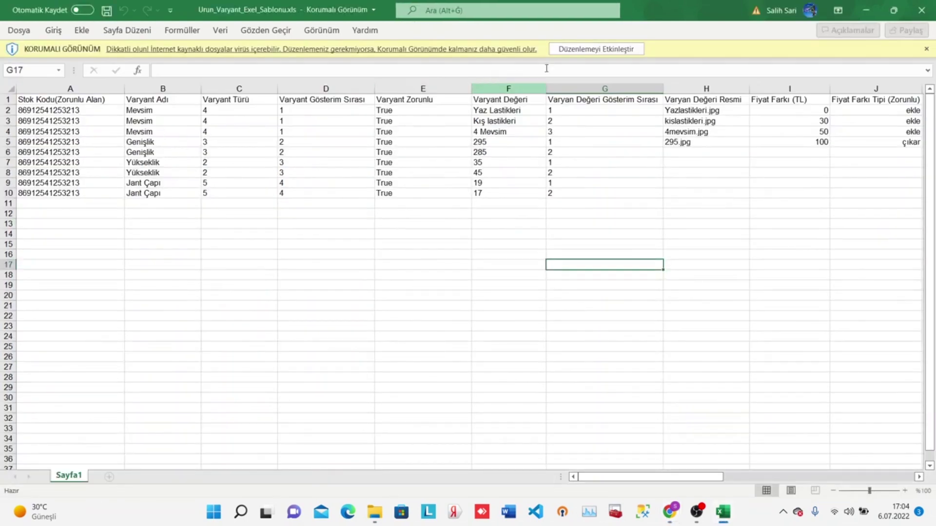
- Enable editing in the variant template, review its variant columns, then return to the variant import page
{"action": "left_click", "coordinate": [596, 48]}
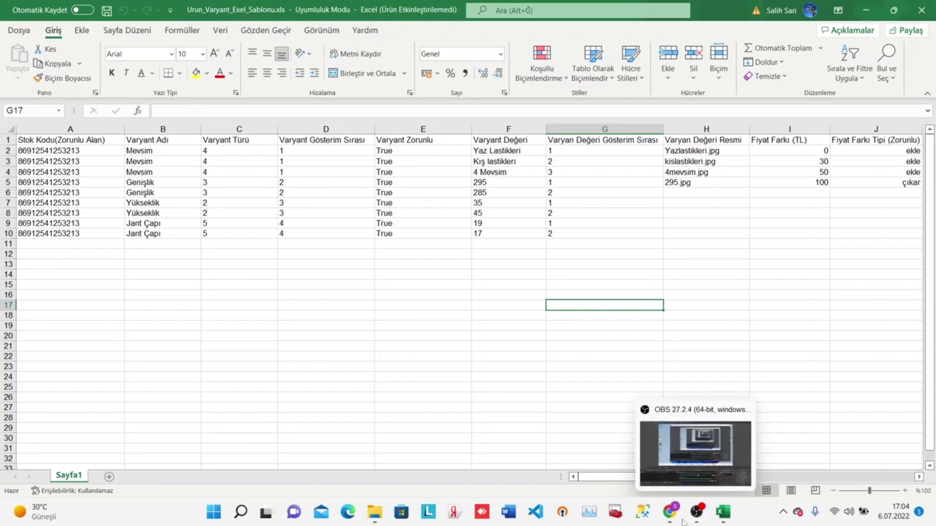
{"action": "left_click", "coordinate": [609, 478]}
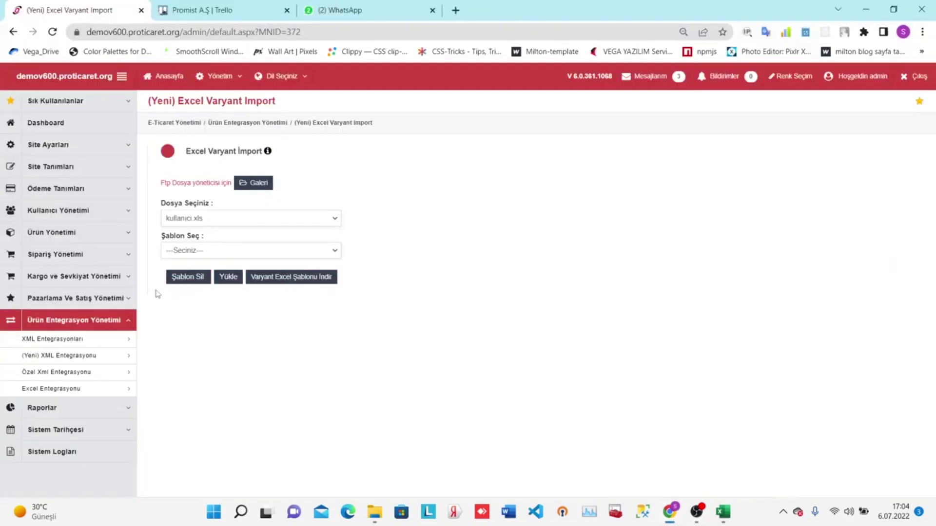
{"action": "mouse_move", "coordinate": [57, 372]}
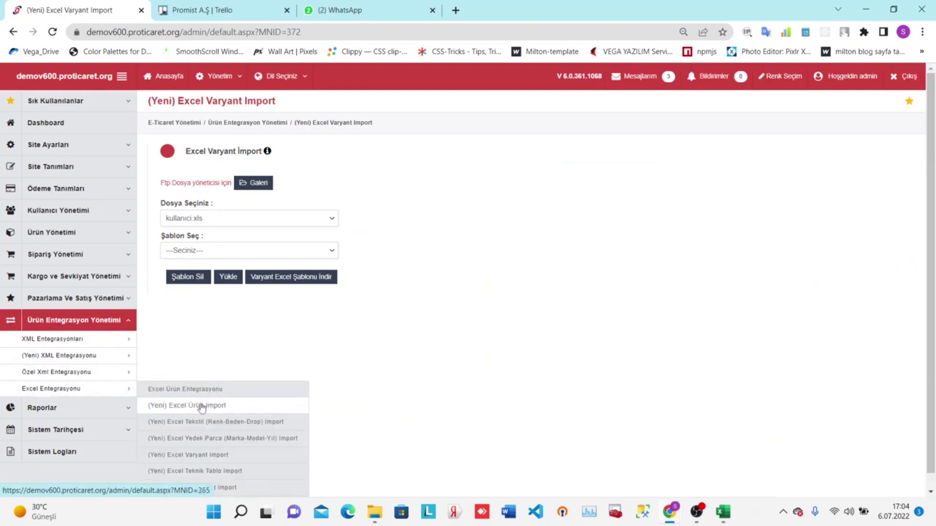
{"action": "mouse_move", "coordinate": [51, 388]}
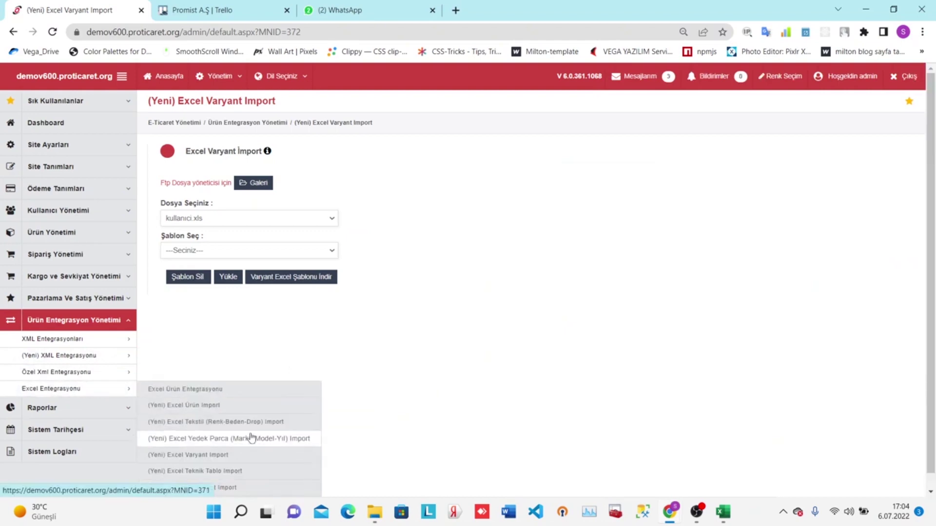
- Open (Yeni) Excel Ürün Fiyat Import and bring up the Urun_Birim_Fiyat_Excel_Sablonu.xls template
{"action": "scroll", "coordinate": [270, 463], "scroll_direction": "down", "scroll_amount": 1}
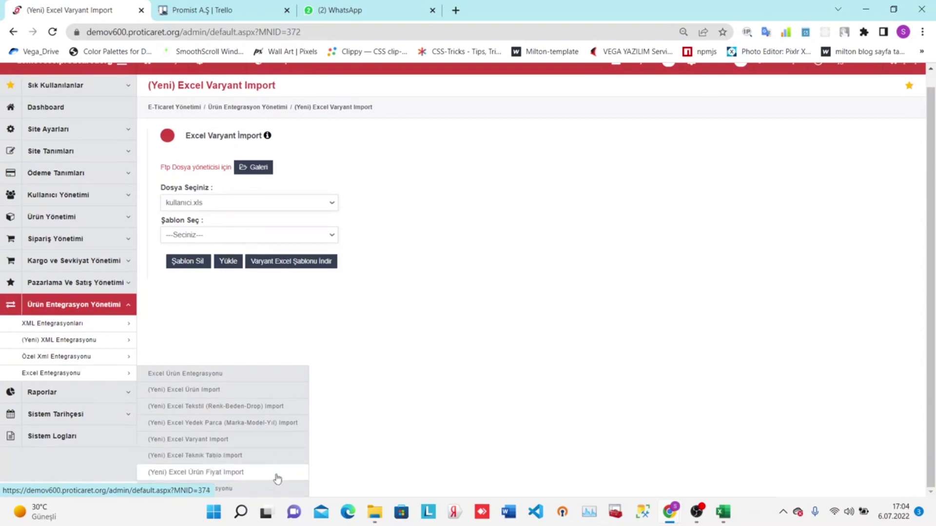
{"action": "scroll", "coordinate": [317, 458], "scroll_direction": "up", "scroll_amount": 1}
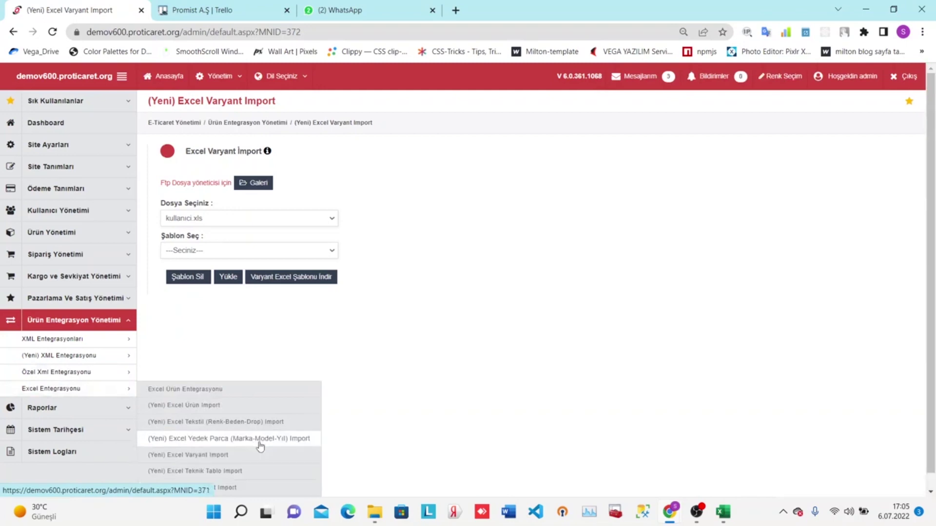
{"action": "left_click", "coordinate": [252, 488]}
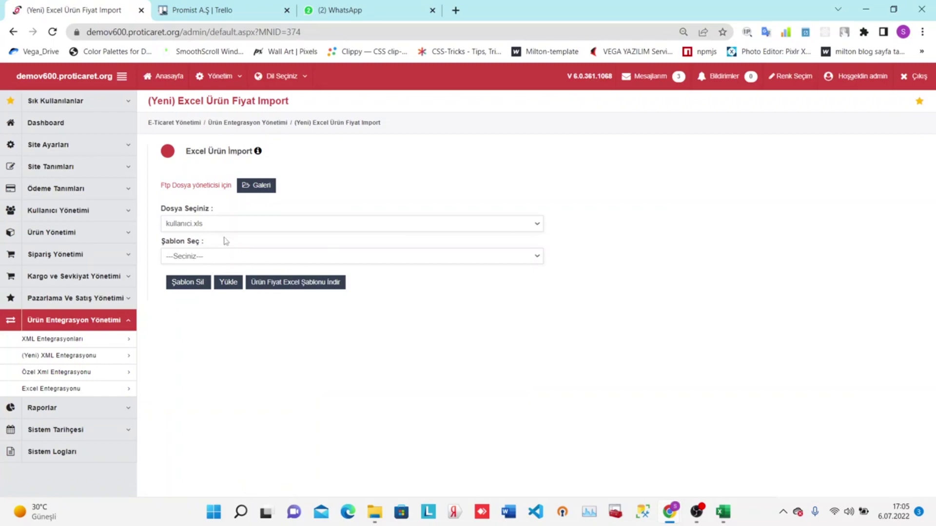
{"action": "left_click", "coordinate": [290, 288]}
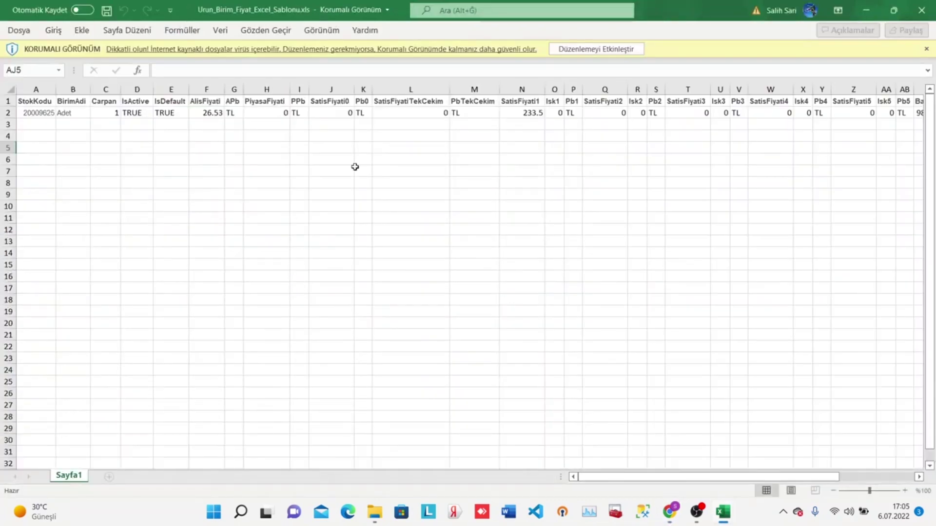
- Enable editing and inspect the sample row: stock code, unit Adet and multiplier 1
{"action": "left_click", "coordinate": [616, 51]}
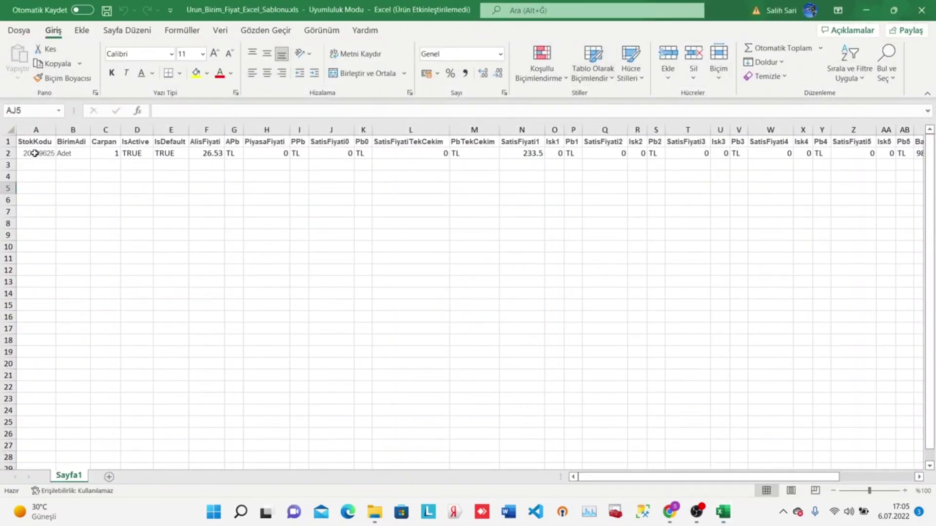
{"action": "left_click", "coordinate": [35, 153]}
{"action": "left_click", "coordinate": [76, 156]}
{"action": "left_click", "coordinate": [95, 155]}
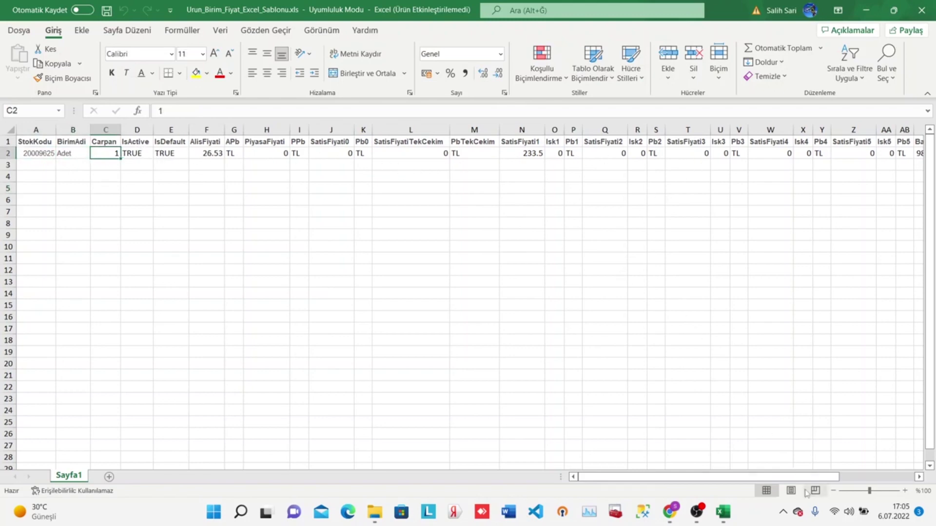
{"action": "mouse_move", "coordinate": [835, 482]}
{"action": "left_mouse_down"}
{"action": "mouse_move", "coordinate": [901, 481]}
{"action": "mouse_move", "coordinate": [834, 482]}
{"action": "left_mouse_up"}
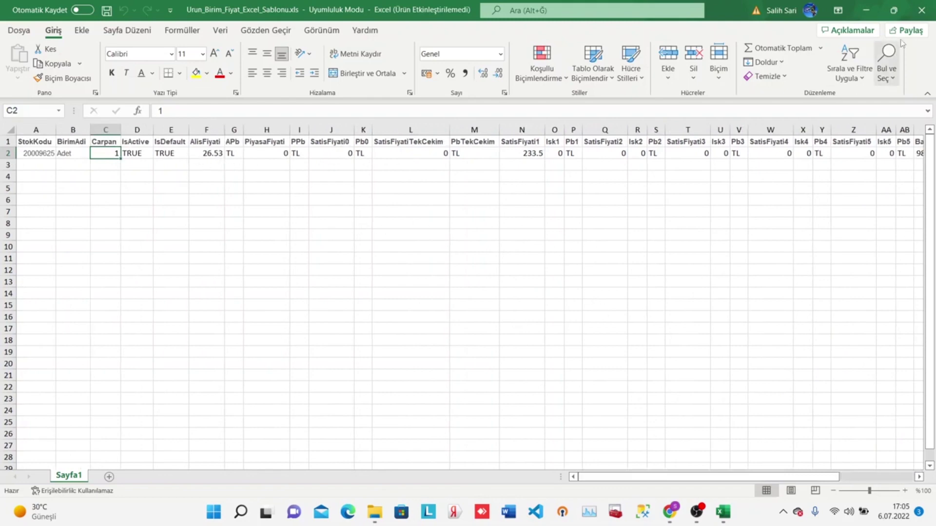
- Close the price template, variant template and product import workbooks
{"action": "left_click", "coordinate": [928, 10]}
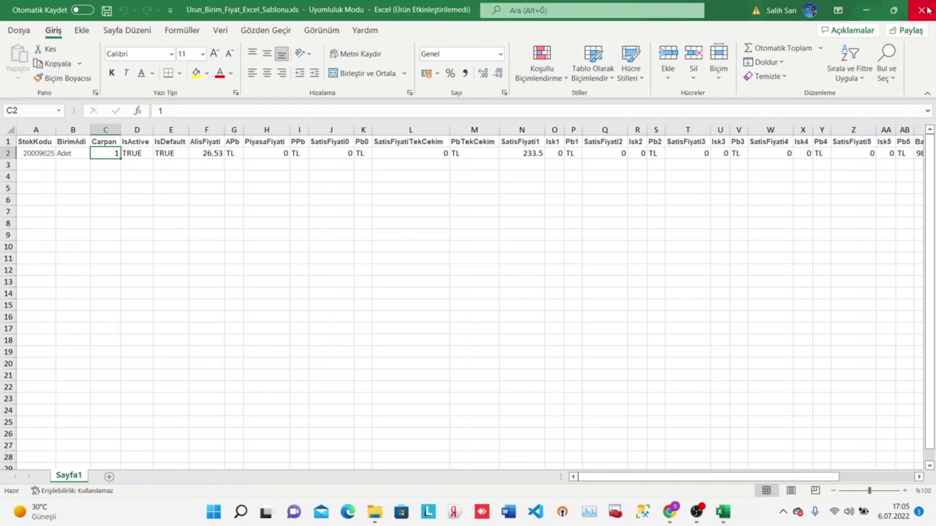
{"action": "left_click", "coordinate": [922, 9]}
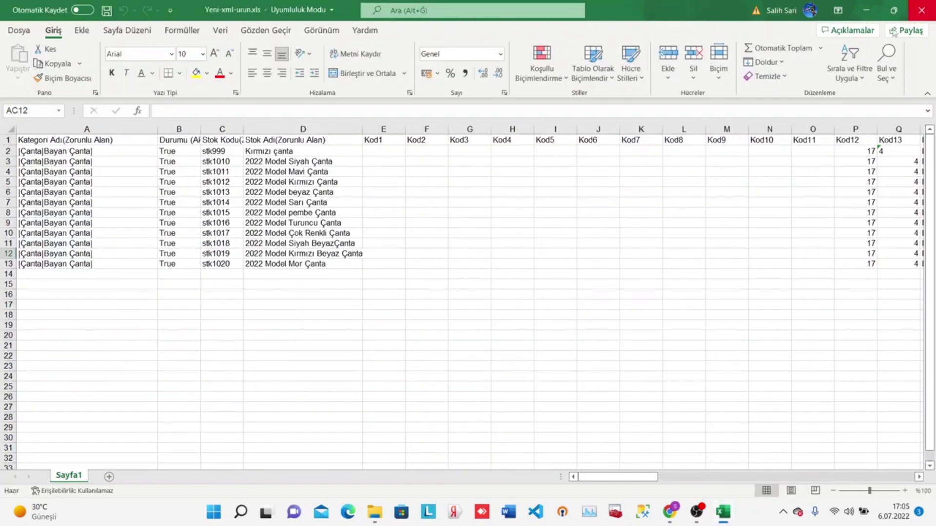
{"action": "left_click", "coordinate": [924, 8]}
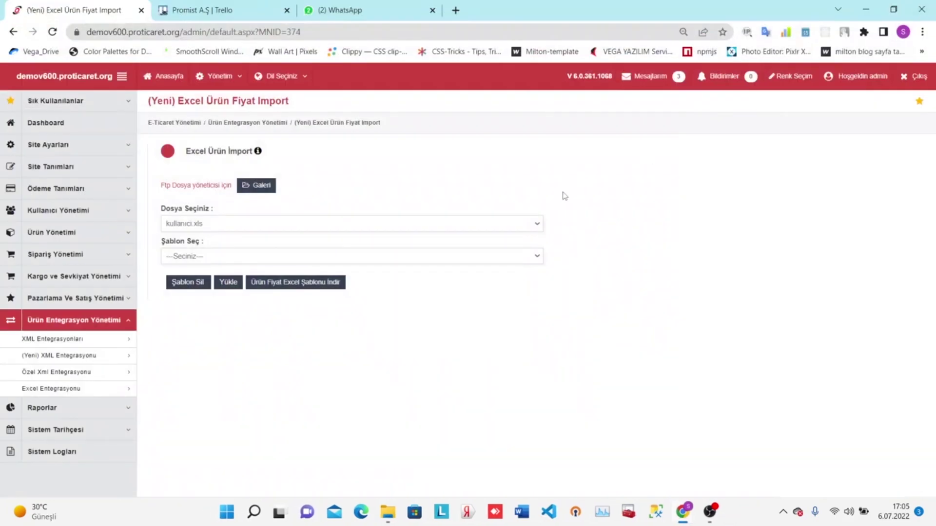